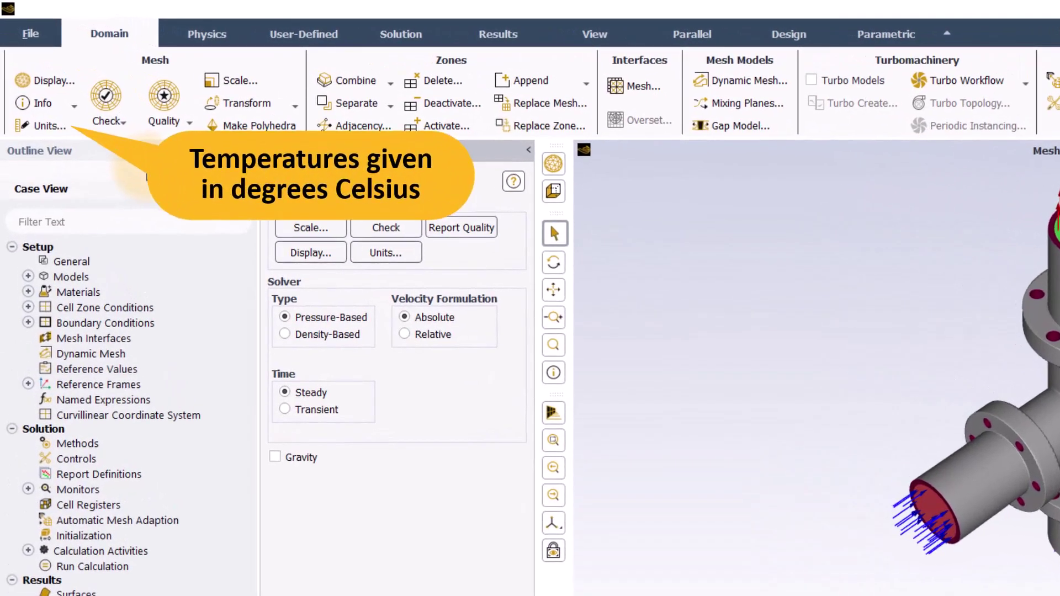
Step: Set the temperature unit to degrees Celsius (C) in the Units settings
click(51, 125)
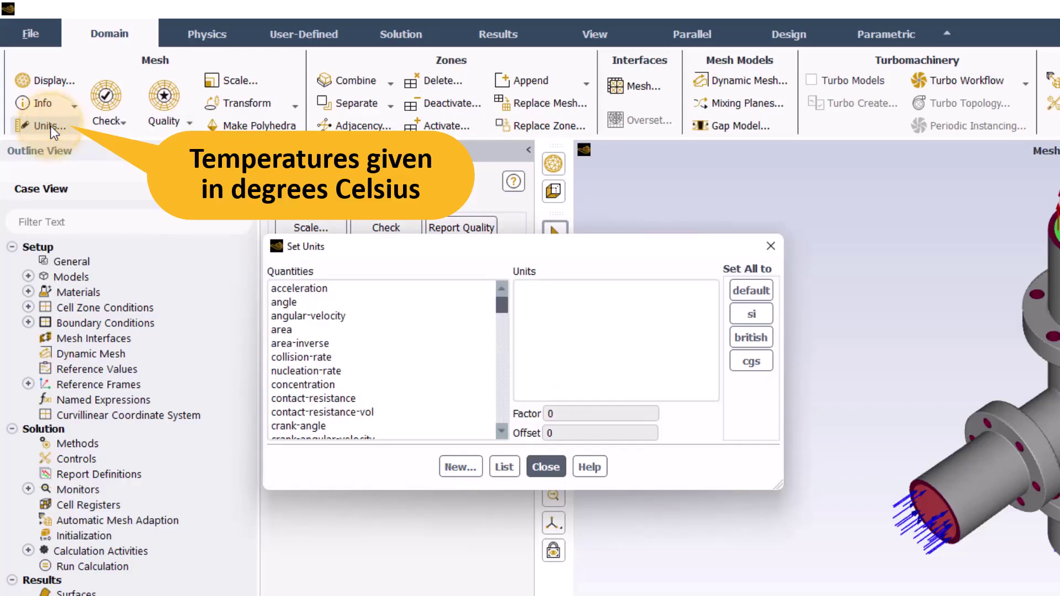
click(502, 390)
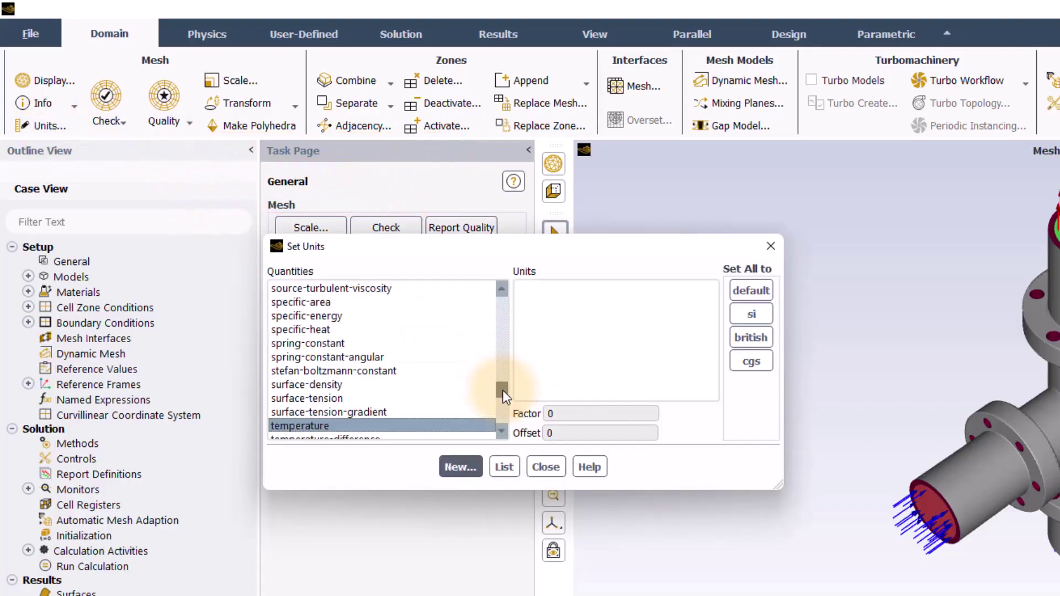
click(409, 426)
click(525, 302)
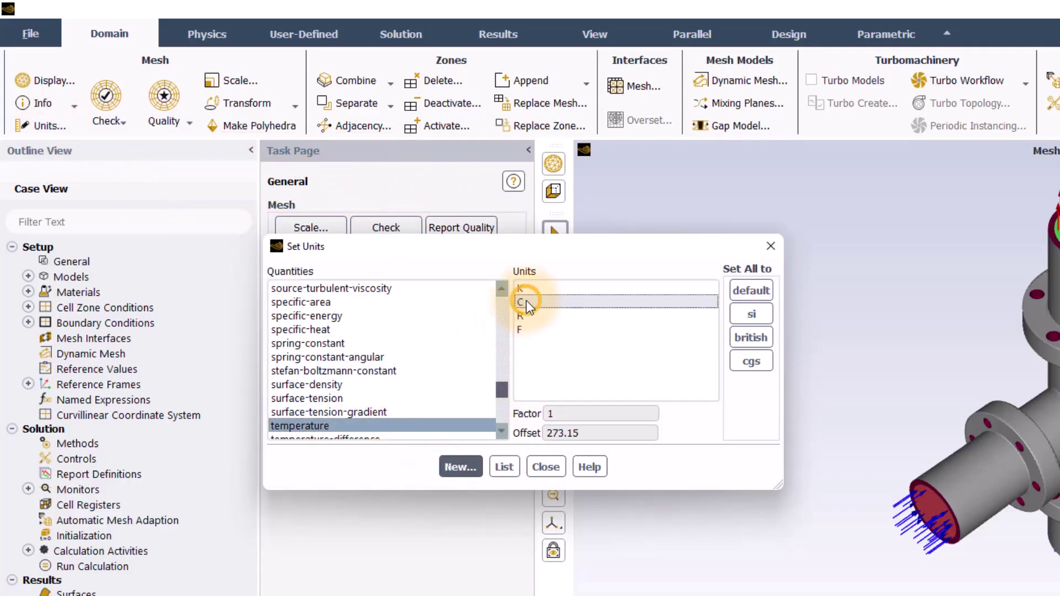
click(551, 466)
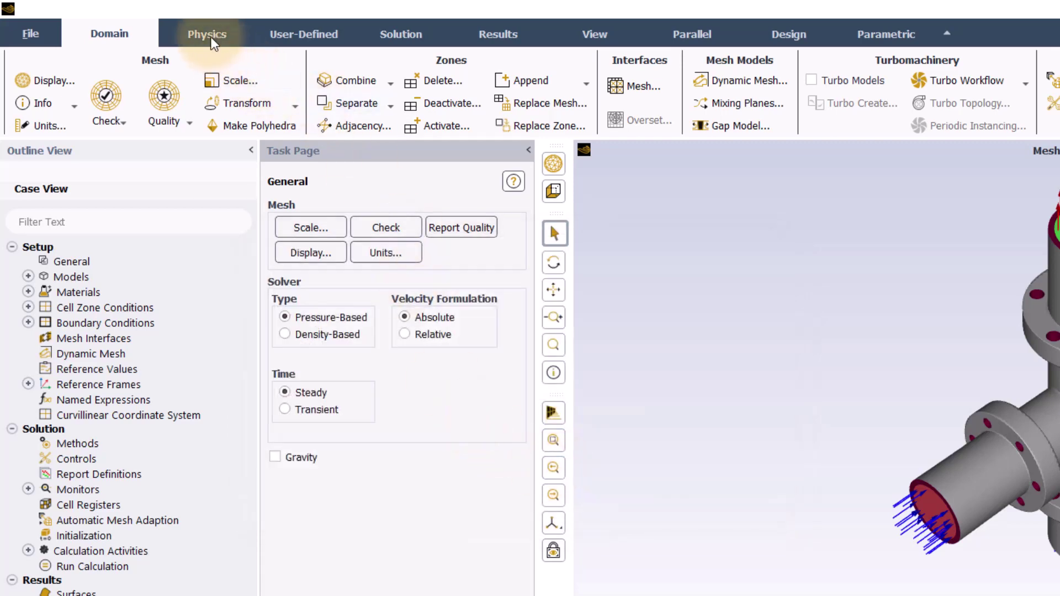
Step: Enable the energy equation and confirm the k-omega SST viscous model
click(209, 34)
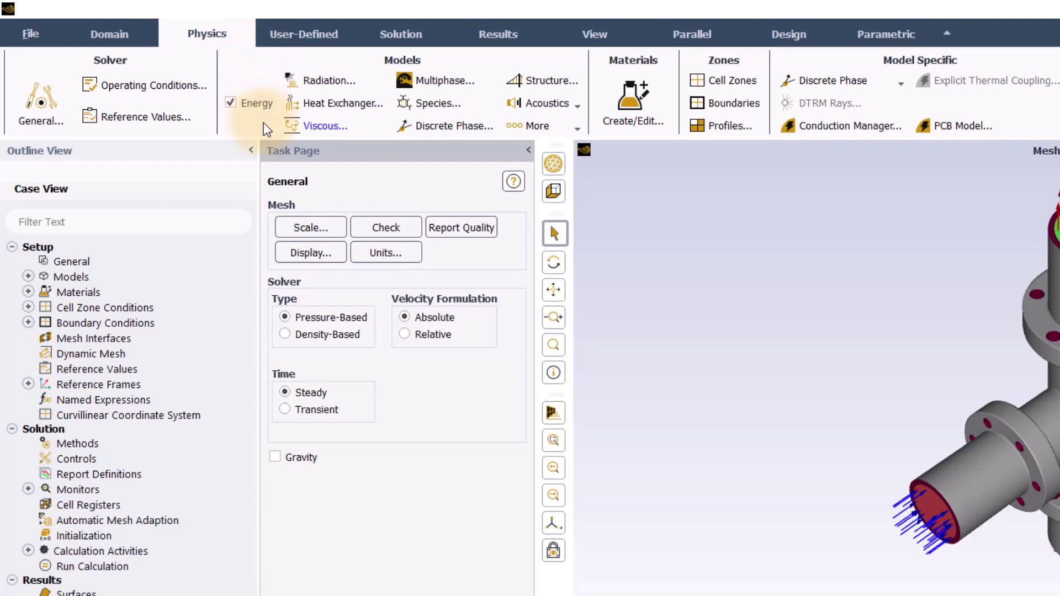
click(321, 125)
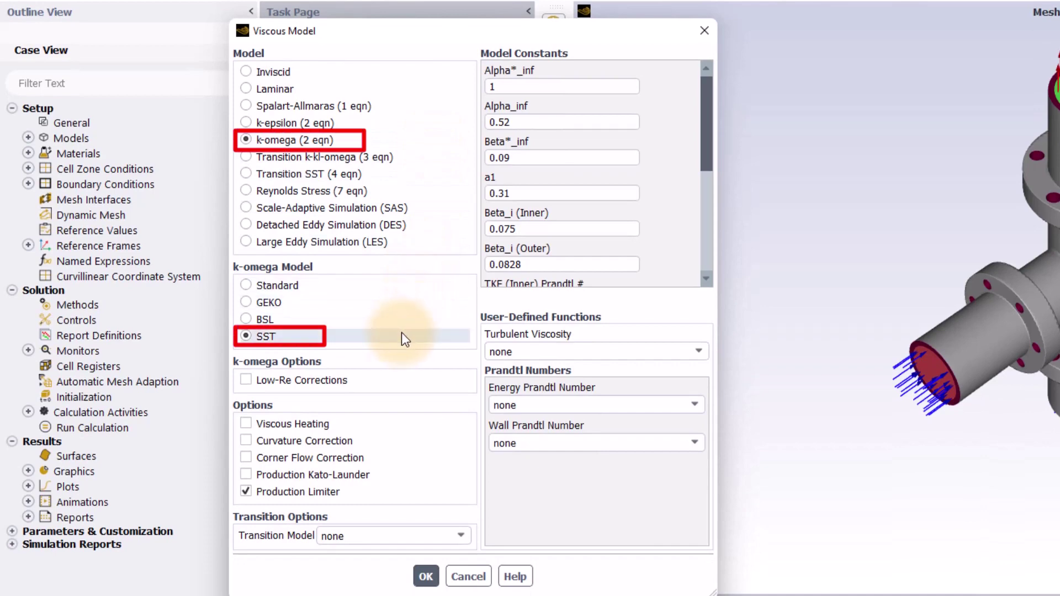
click(420, 577)
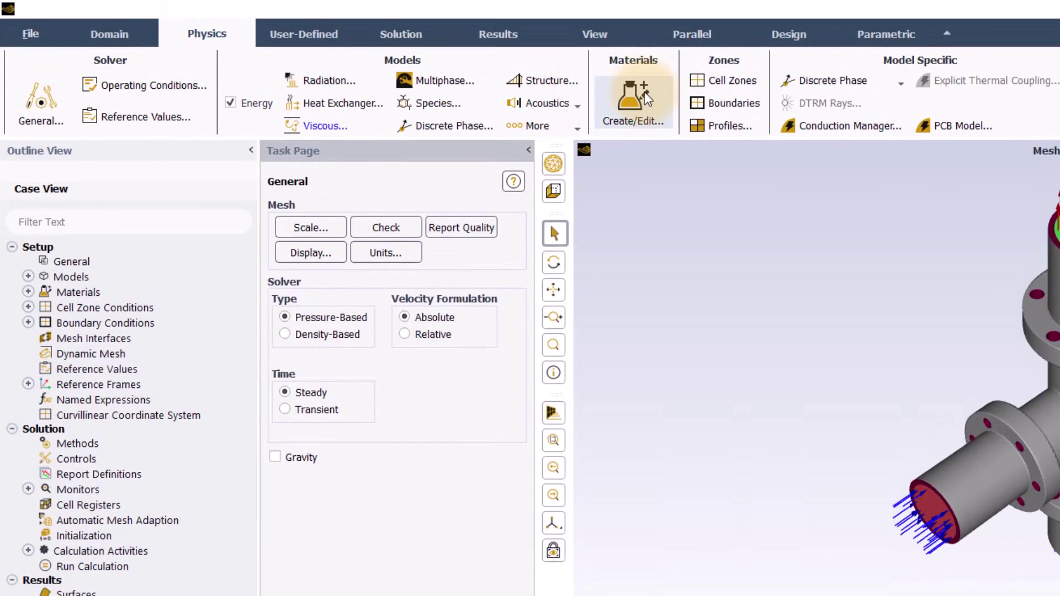
Step: Copy water-liquid from the Fluent materials database into the case
click(641, 95)
click(862, 235)
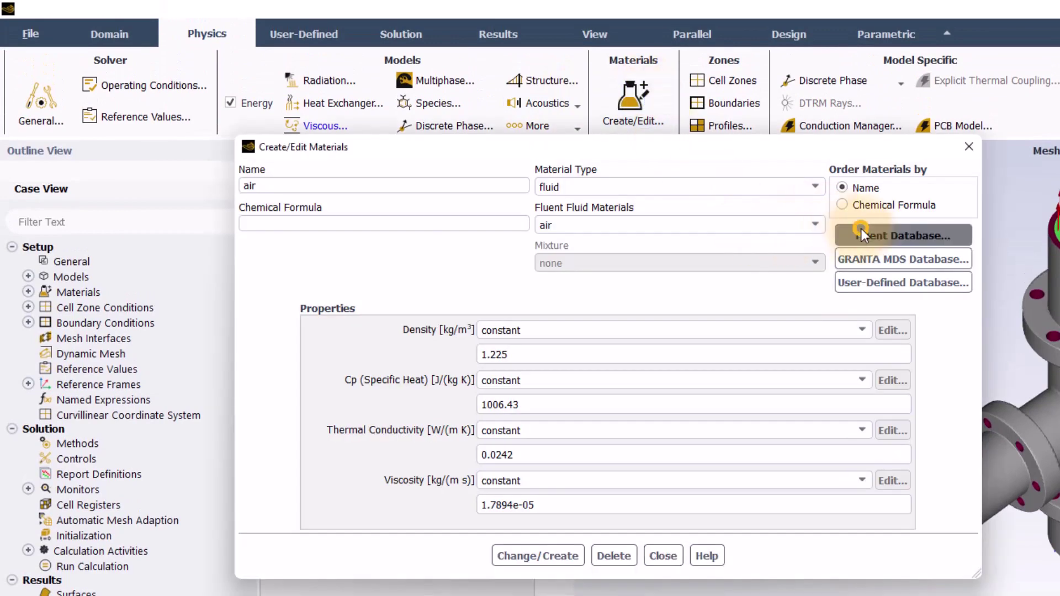
drag(650, 326, 649, 338)
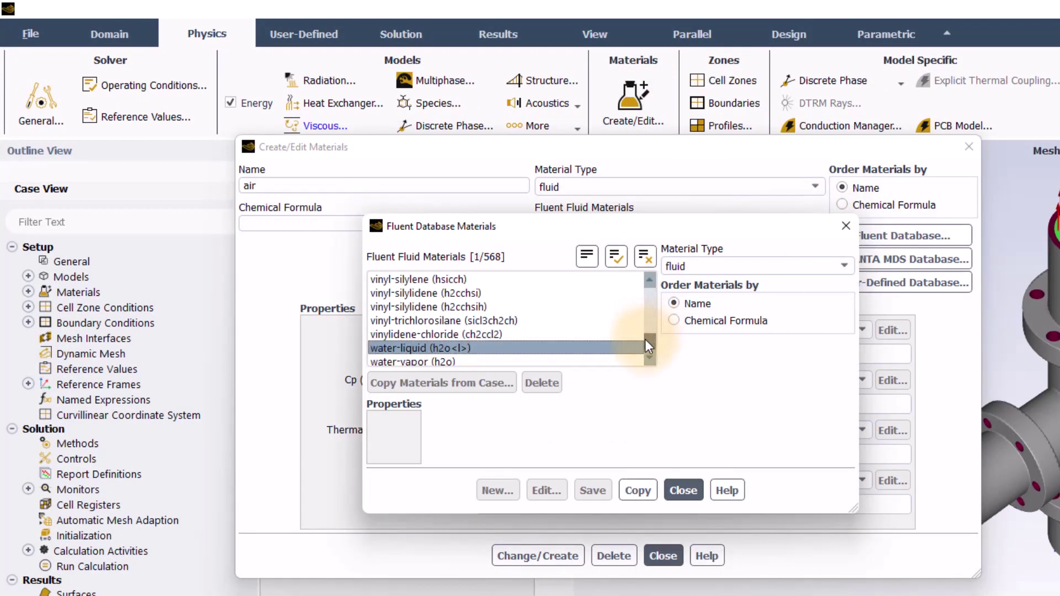
click(638, 491)
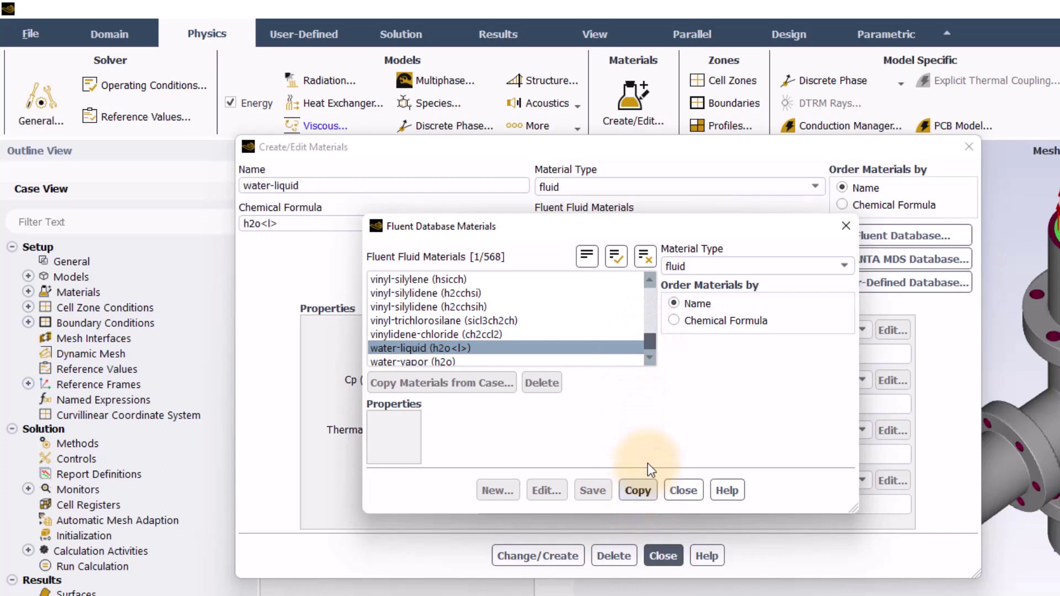
Step: Copy steel from the solid materials database into the case and close both material dialogs
click(694, 265)
click(697, 283)
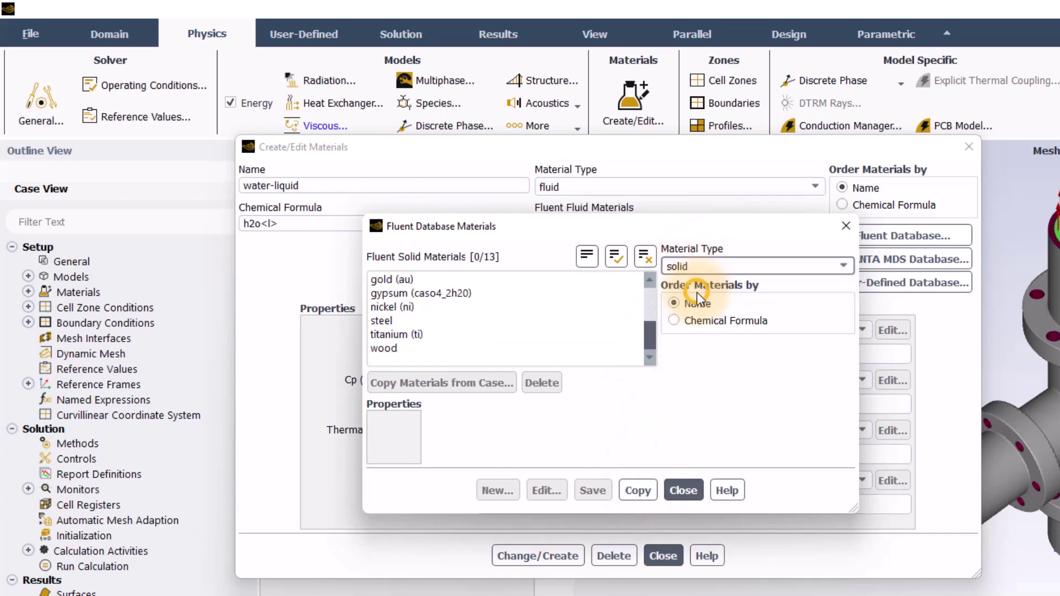
click(472, 321)
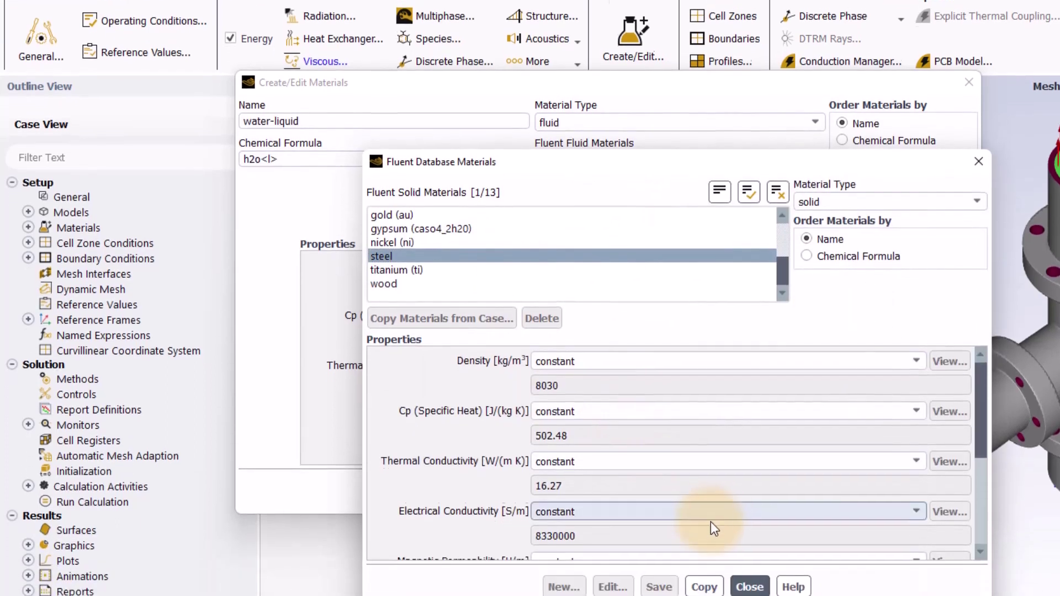
click(704, 569)
click(745, 568)
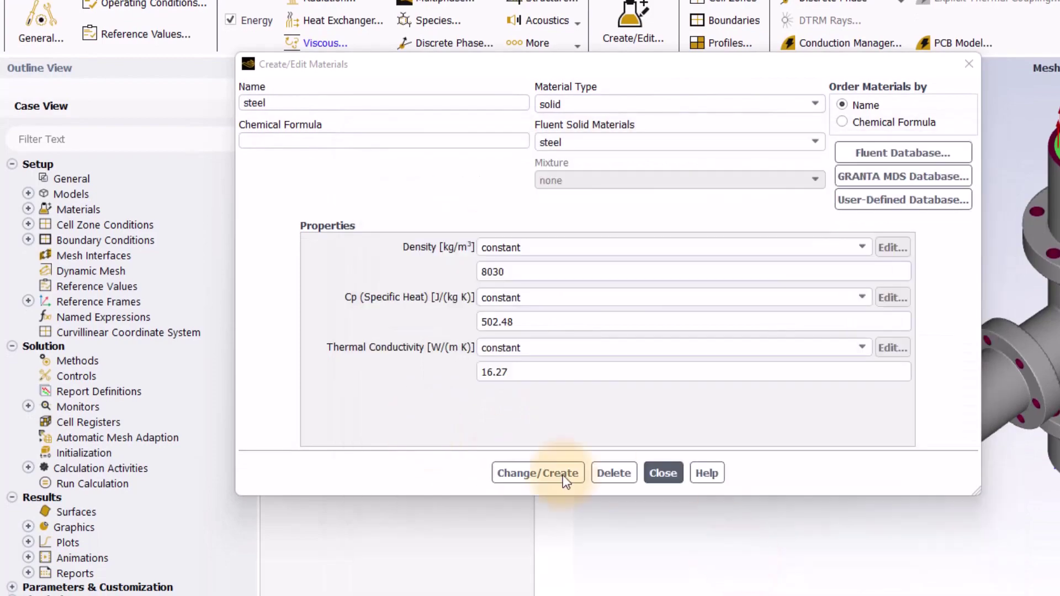
click(653, 474)
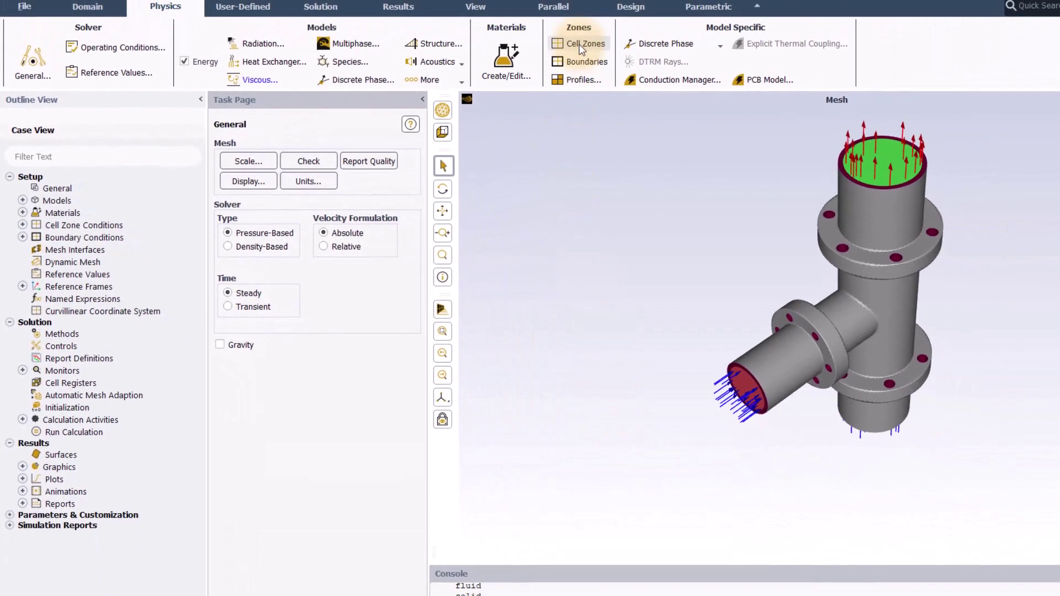
Step: Change the fluid cell zone's material to water-liquid and apply it
click(727, 1)
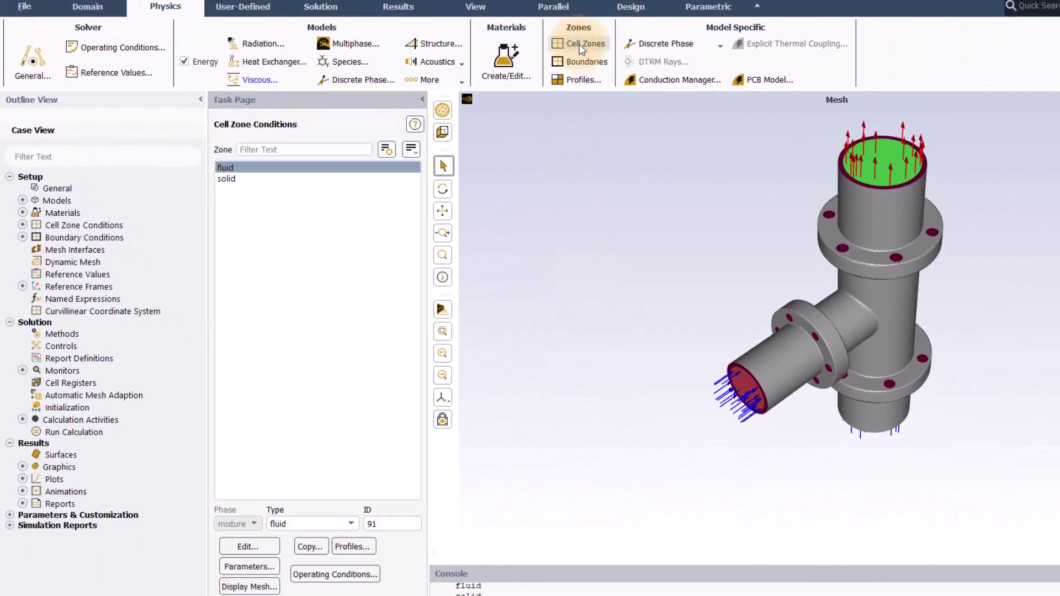
click(246, 547)
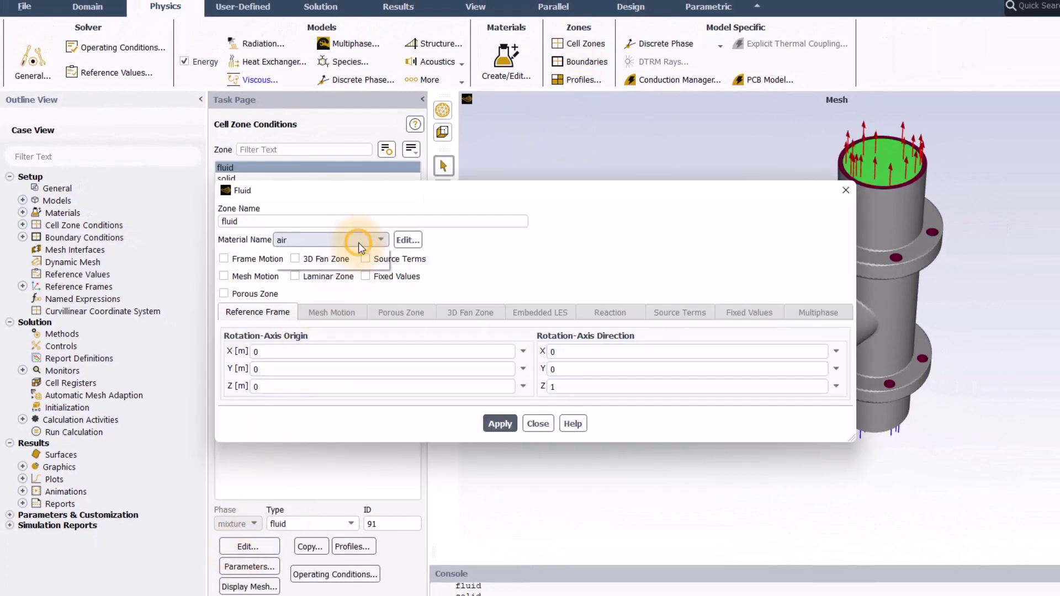
click(358, 241)
click(356, 264)
click(500, 424)
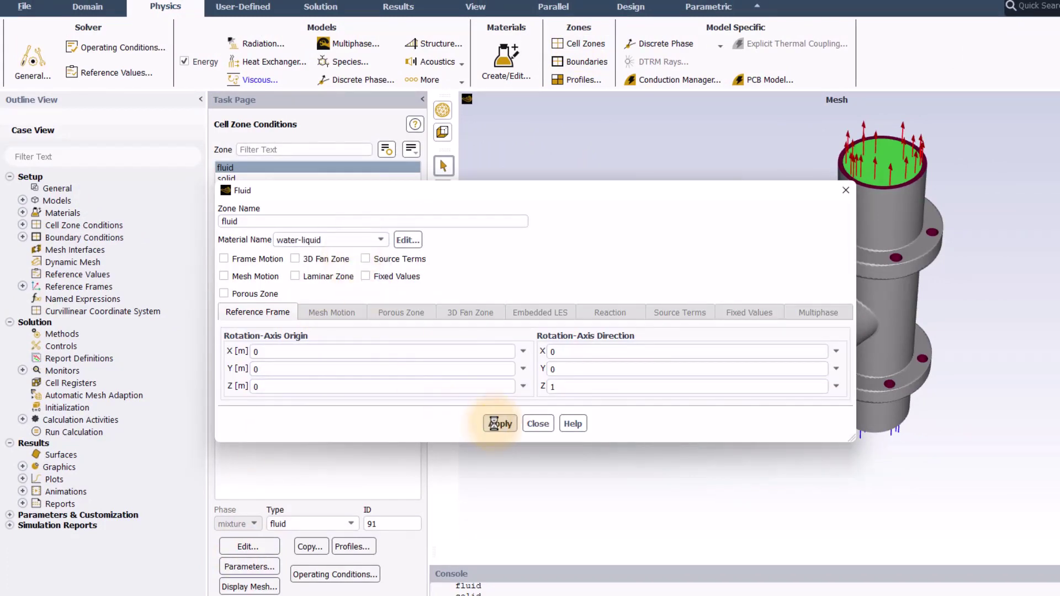
click(532, 425)
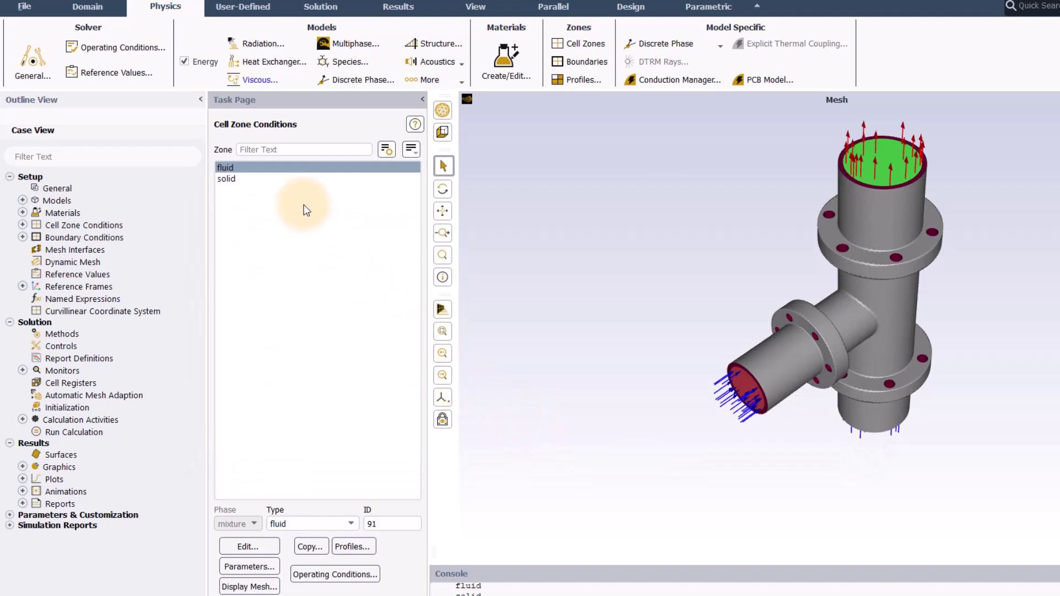
Step: Change the solid cell zone's material to steel and apply it
click(285, 179)
click(248, 546)
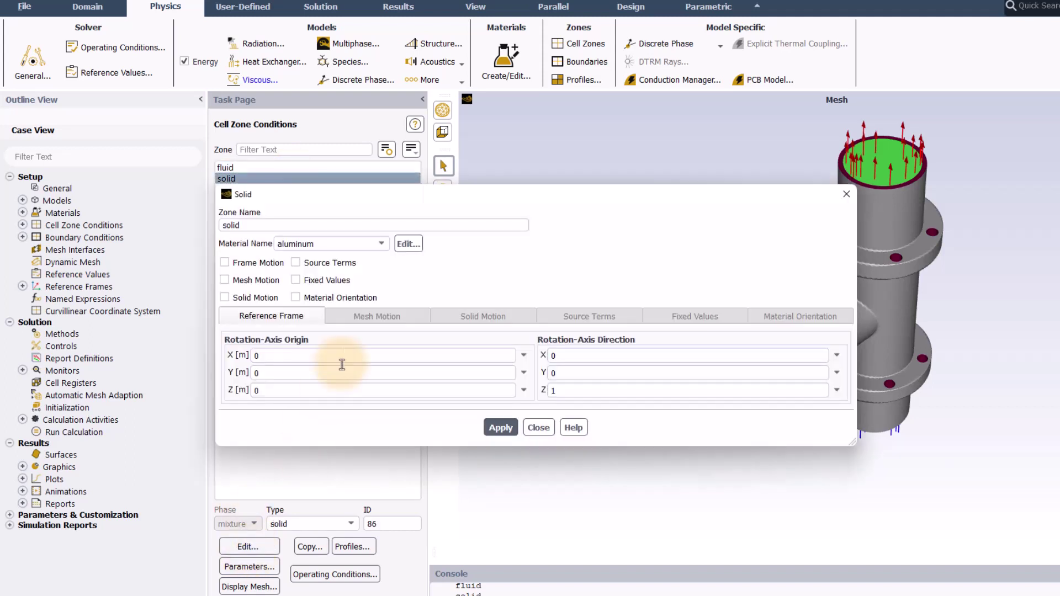
click(370, 238)
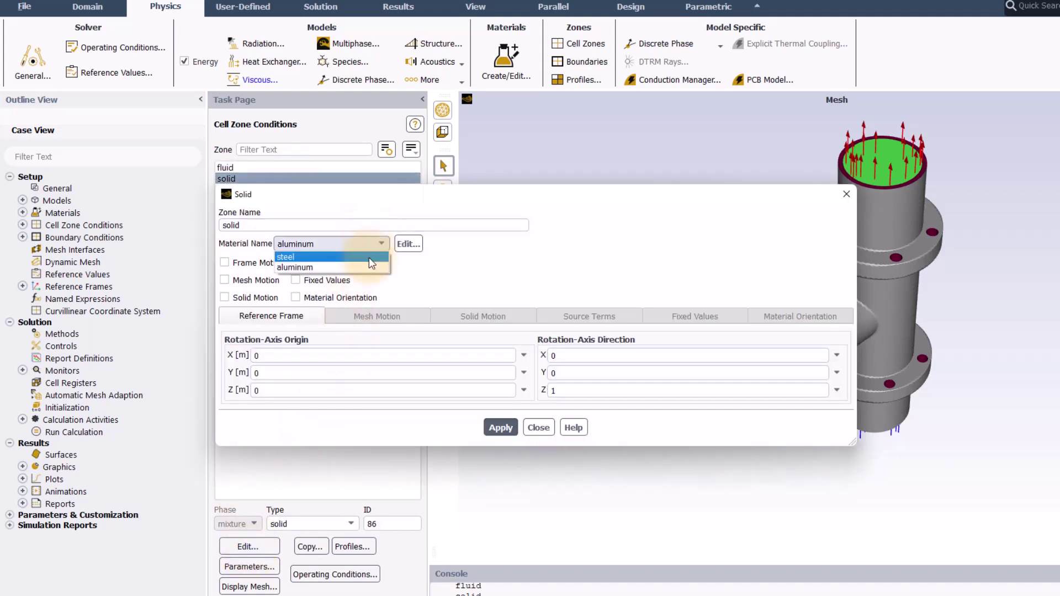
click(369, 261)
click(497, 428)
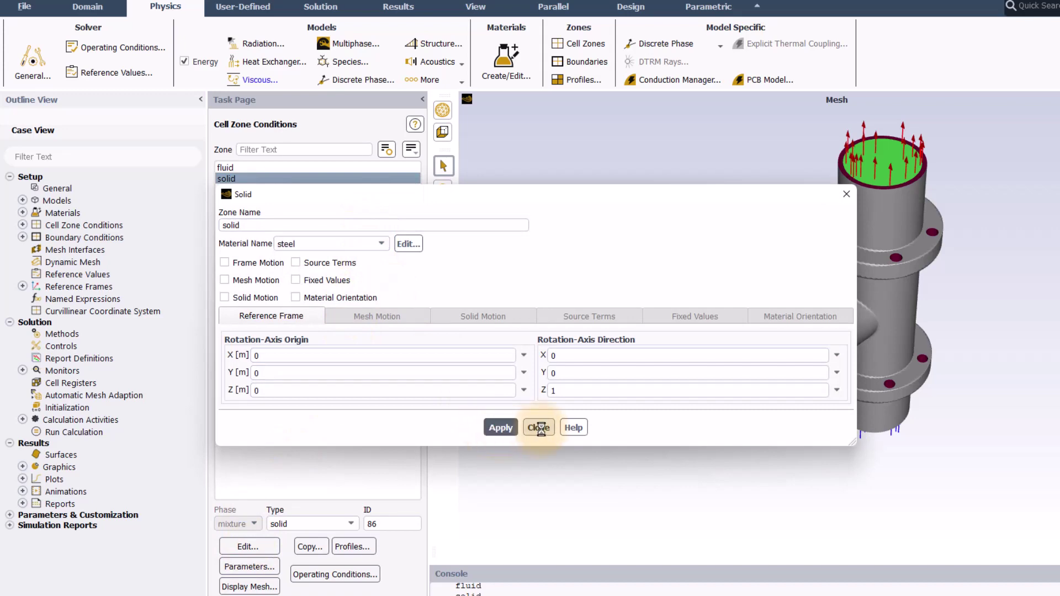
click(539, 428)
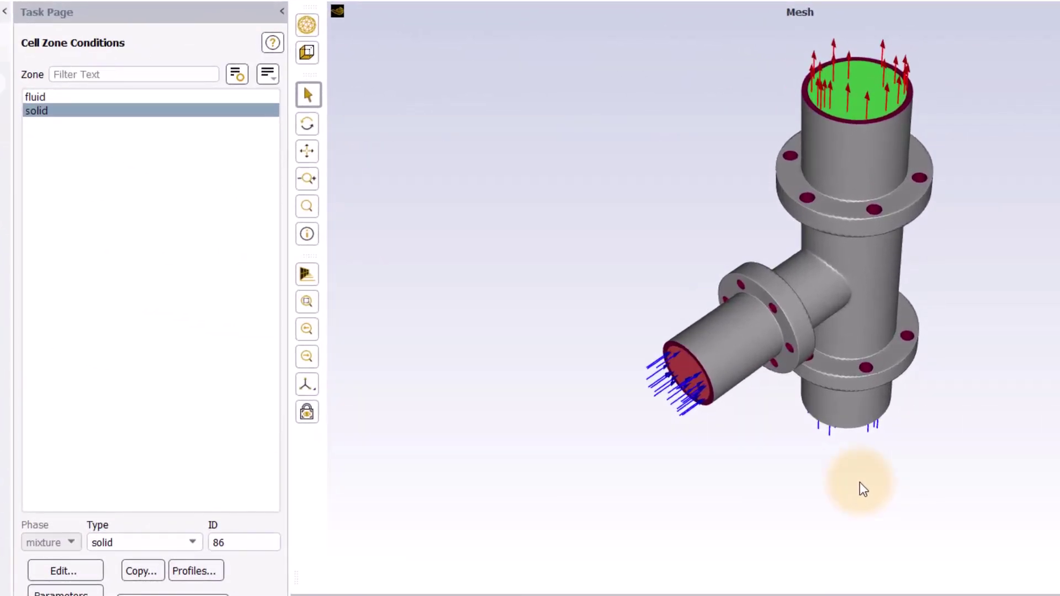
Step: Set inlet-main to 1 m/s velocity magnitude and 80 °C temperature
drag(860, 482, 862, 457)
click(859, 522)
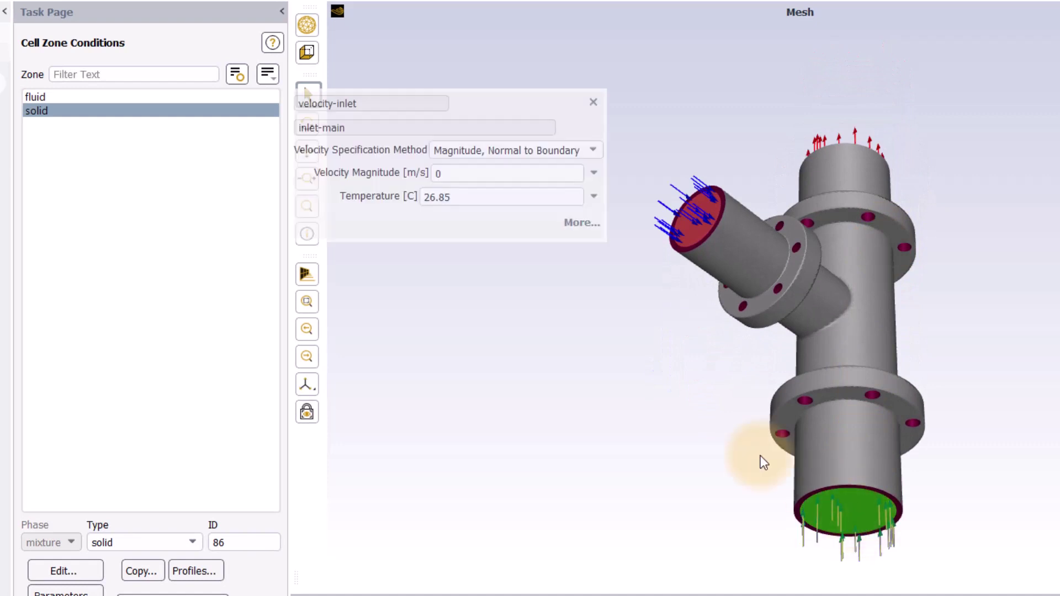
click(450, 173)
key(BackSpace)
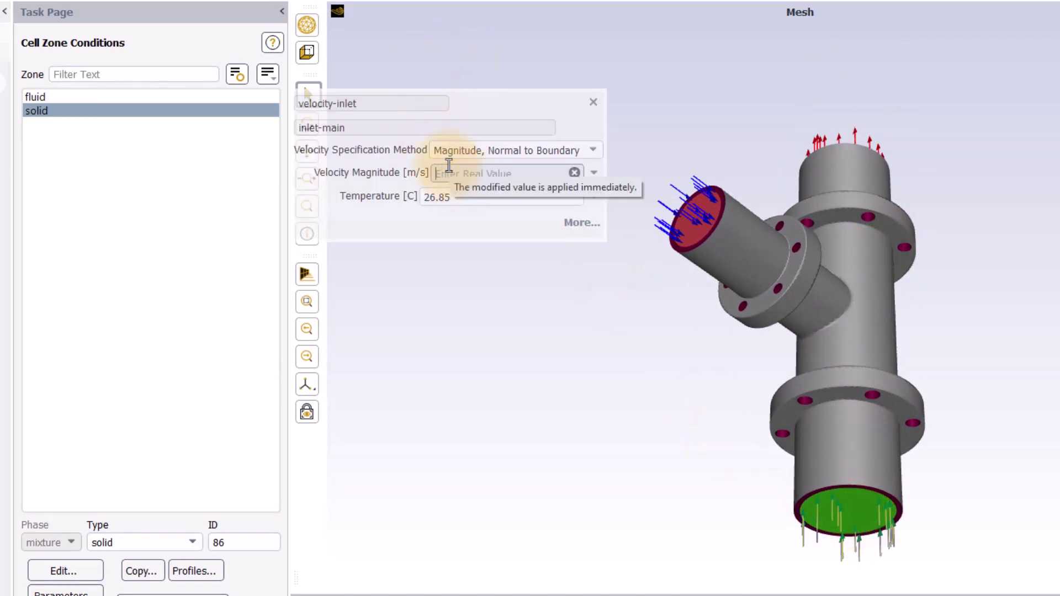
text(1)
click(450, 196)
double_click(450, 196)
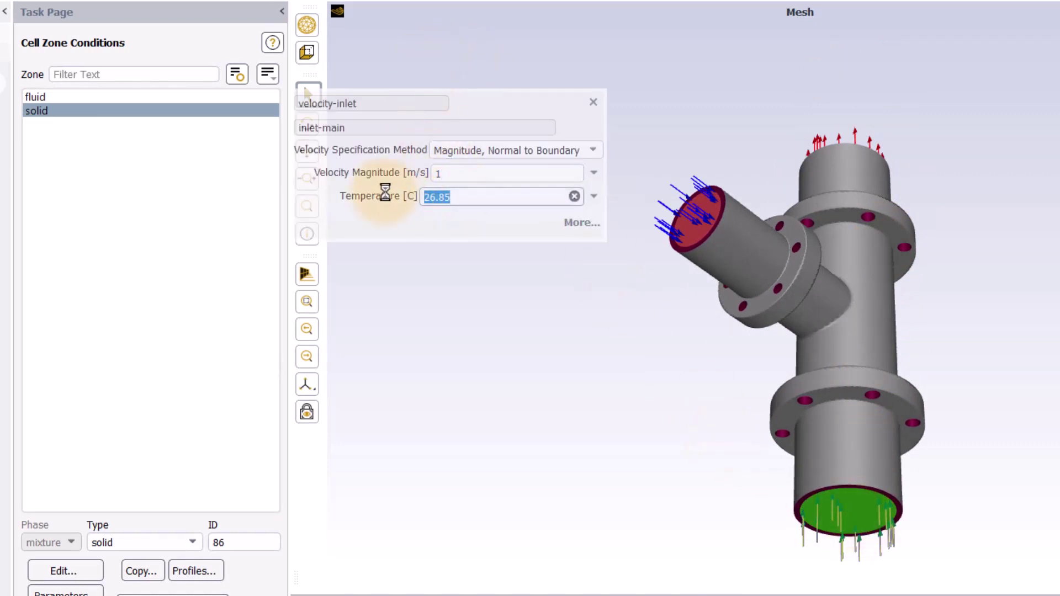
text(80)
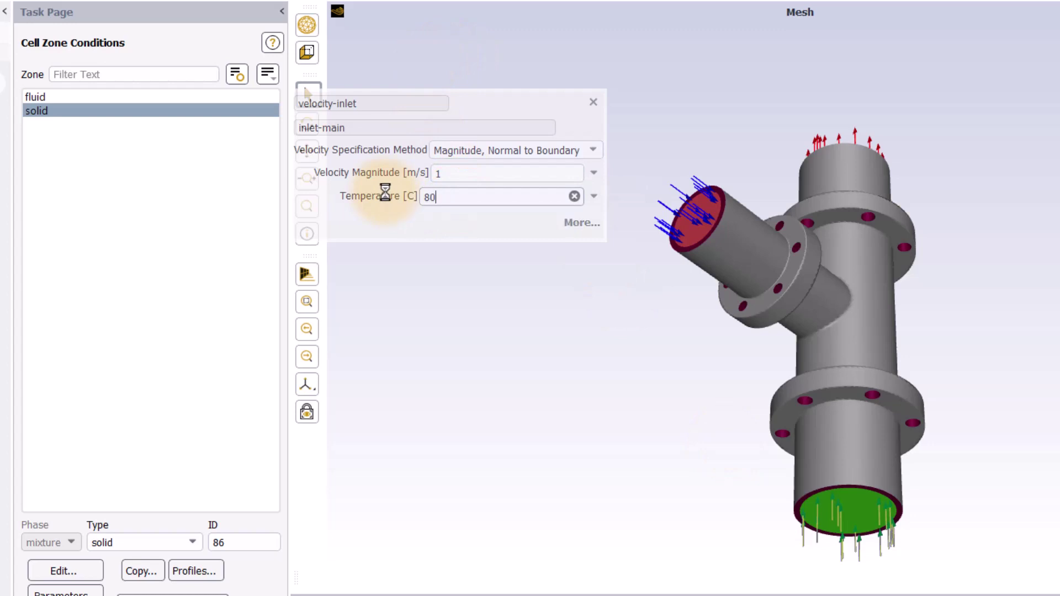
click(595, 98)
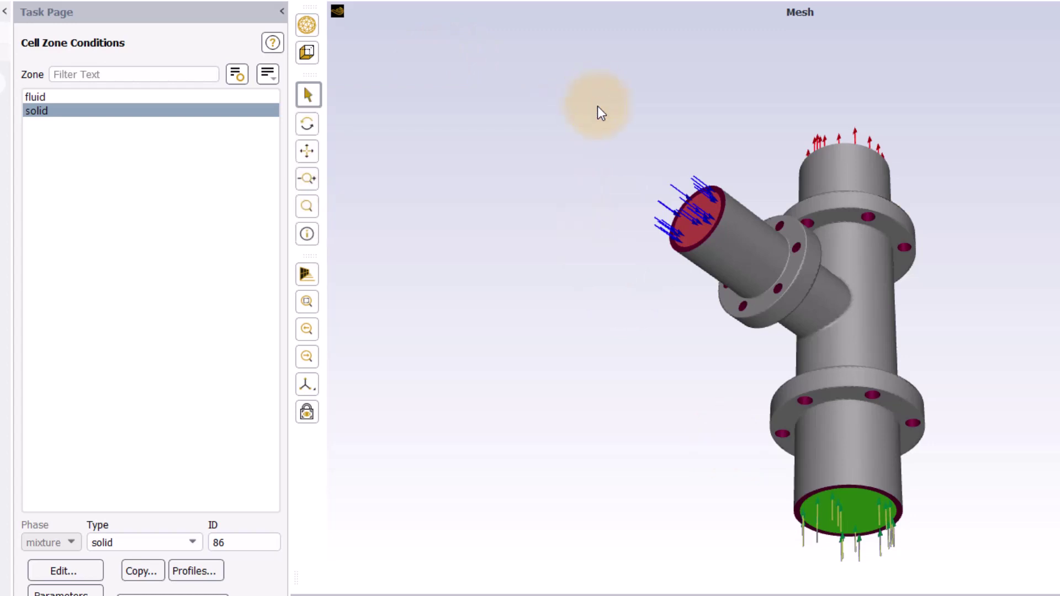
Step: Set inlet-side to 0.5 m/s velocity magnitude and 20 °C temperature
click(694, 231)
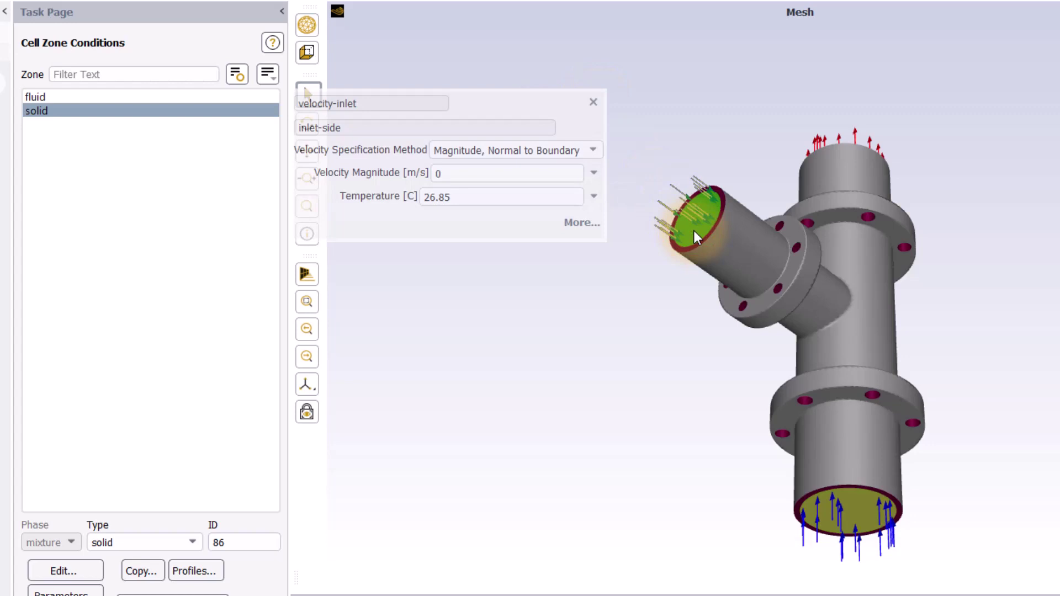
click(462, 174)
text(.5)
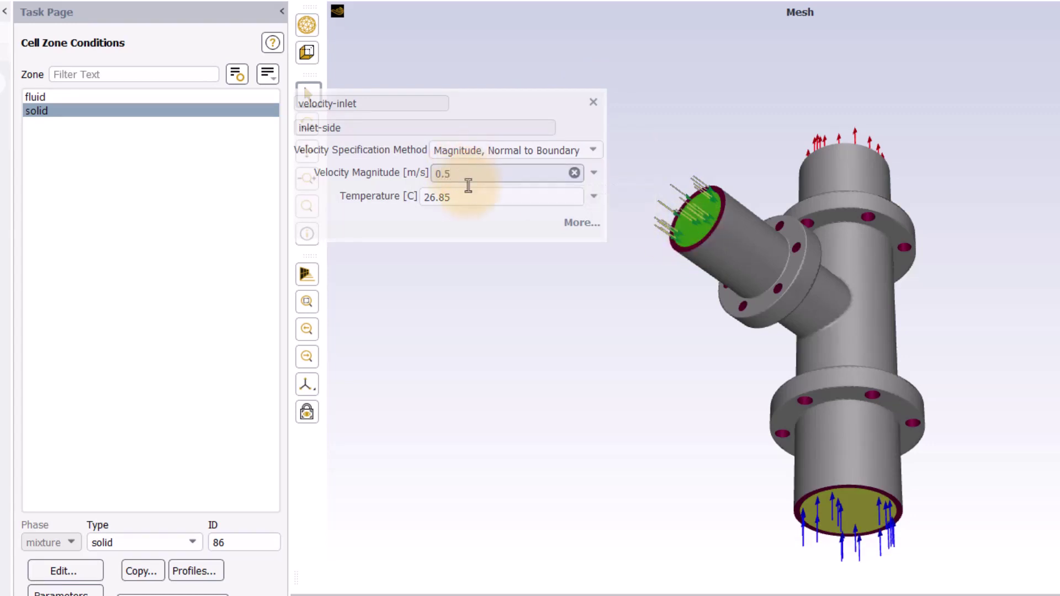
drag(468, 197, 381, 197)
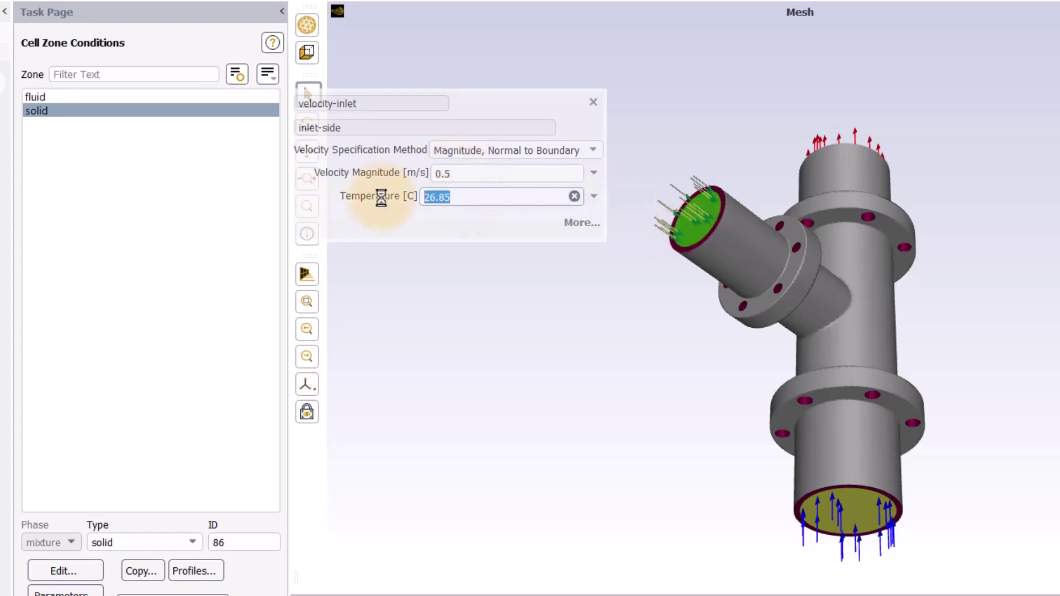
text(20)
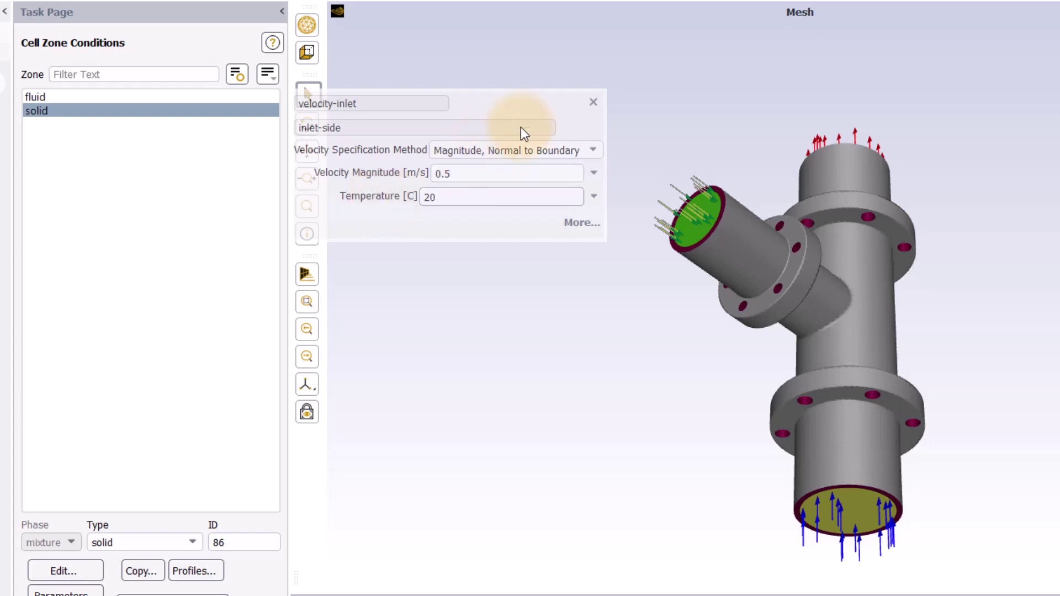
Step: Set the outlet's backflow total temperature to 80 °C
click(594, 102)
drag(702, 105, 794, 185)
click(866, 93)
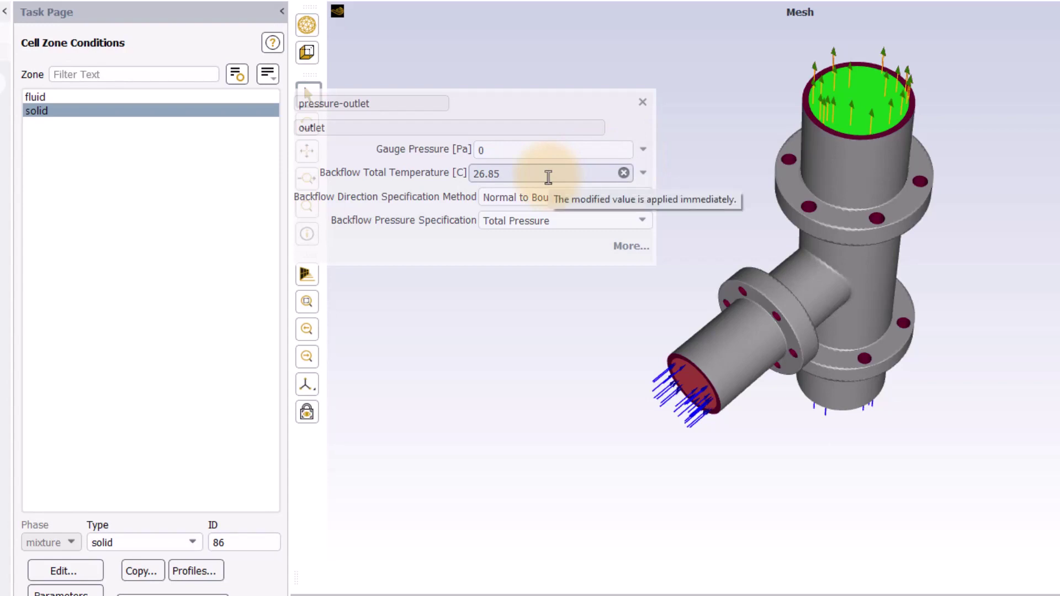
drag(549, 176, 466, 176)
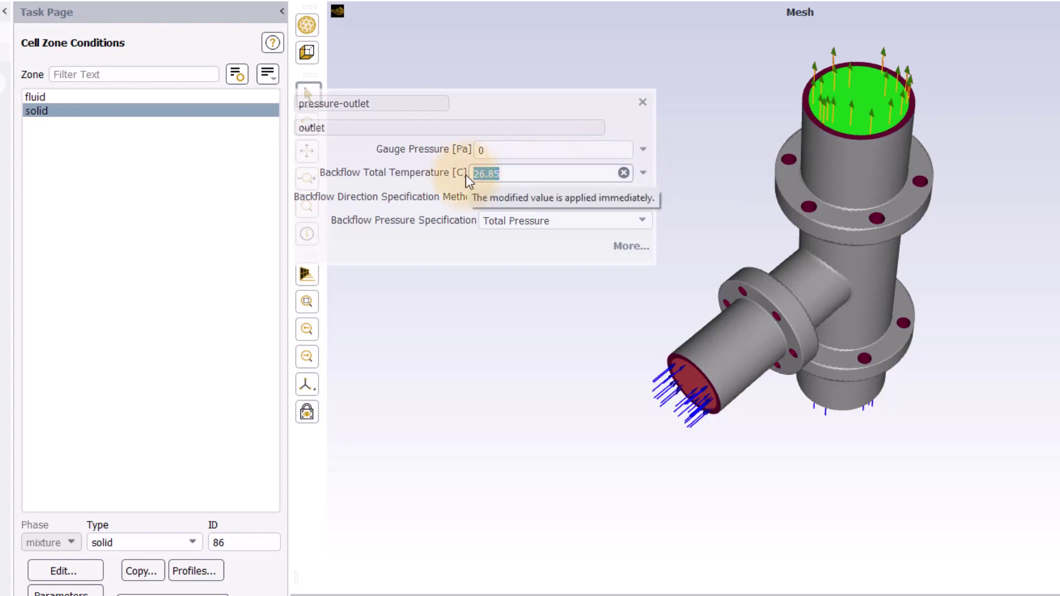
text(80)
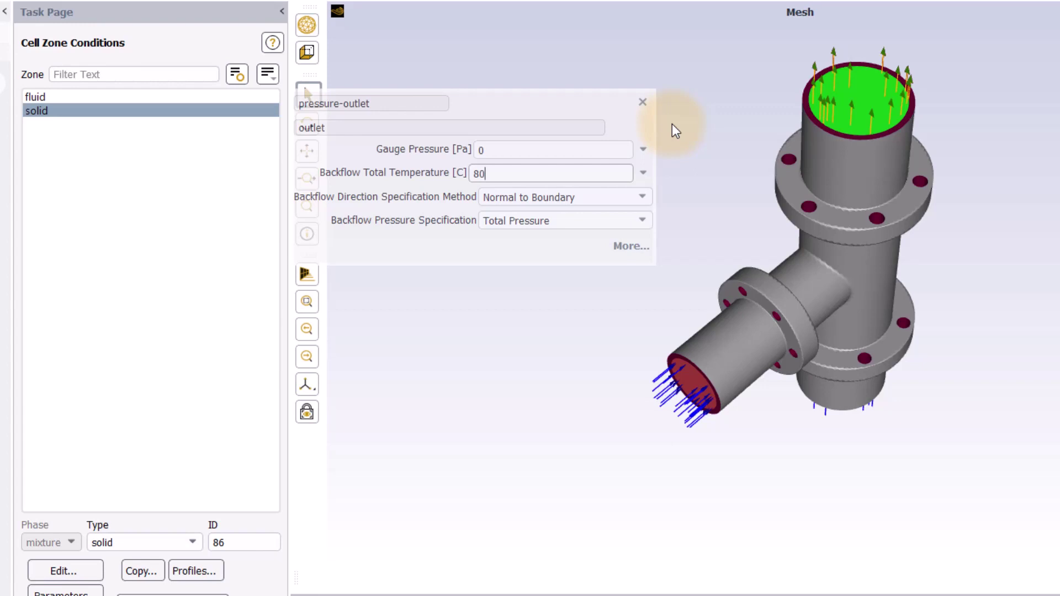
click(643, 103)
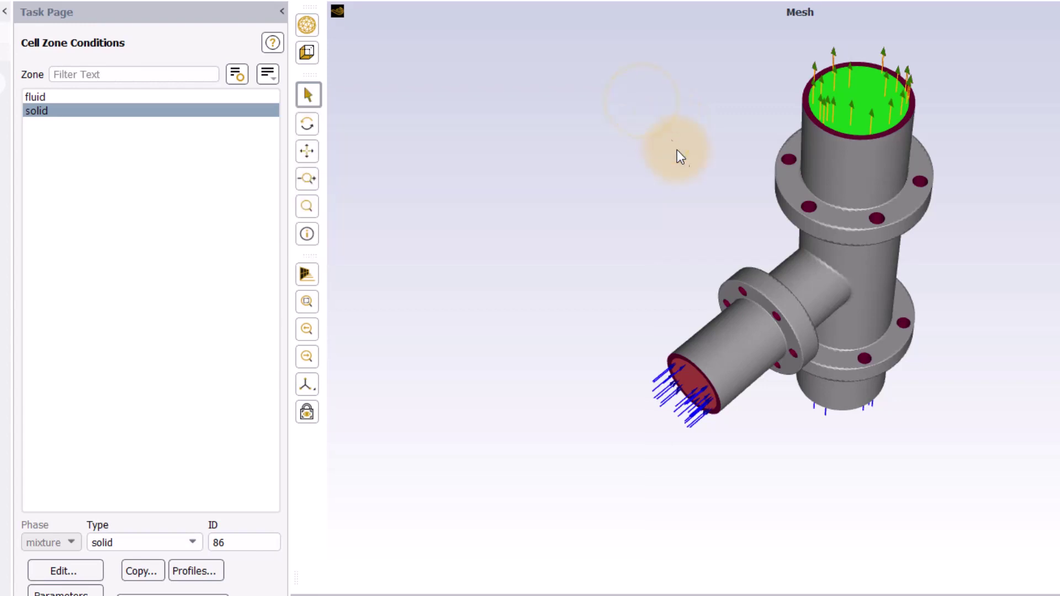
Step: Switch the convection wall's thermal condition to Convection in its full settings
click(818, 274)
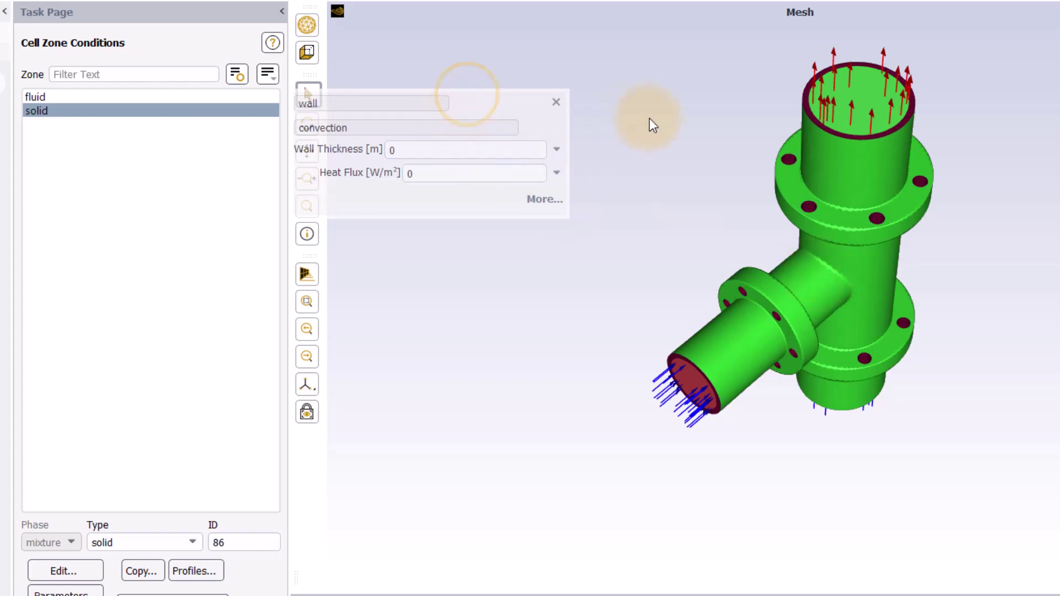
click(534, 109)
drag(541, 108, 498, 88)
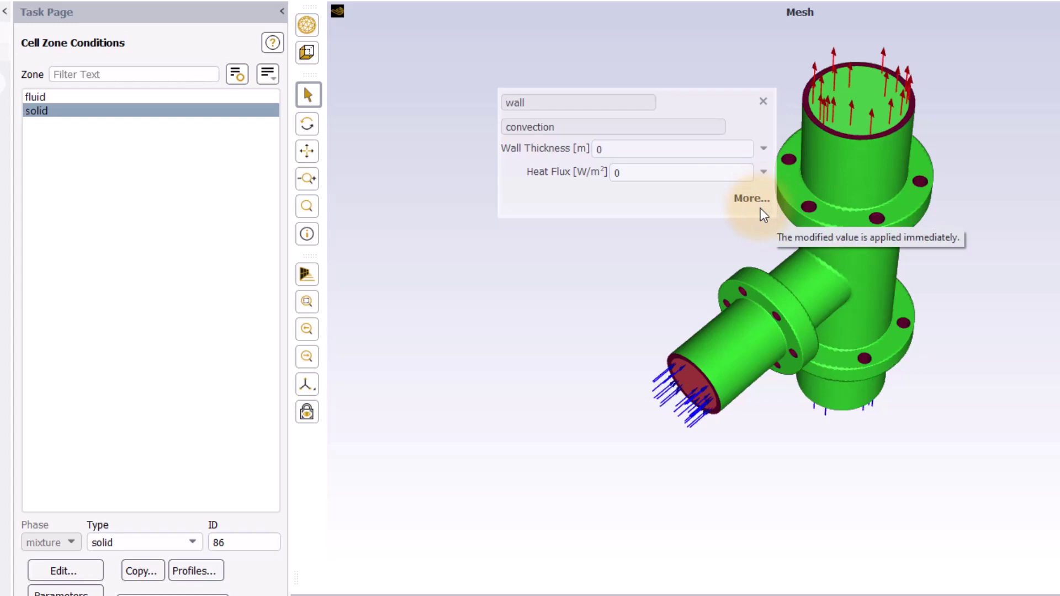
click(755, 198)
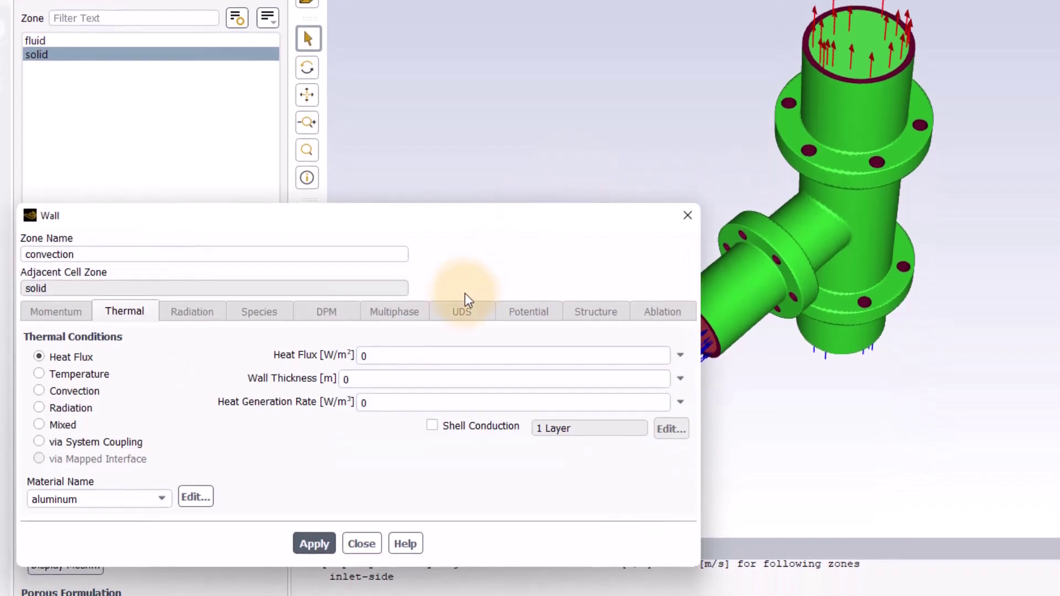
click(83, 391)
Step: Give the wall a 10 W/(m²K) heat transfer coefficient and 10 °C free stream temperature
click(466, 357)
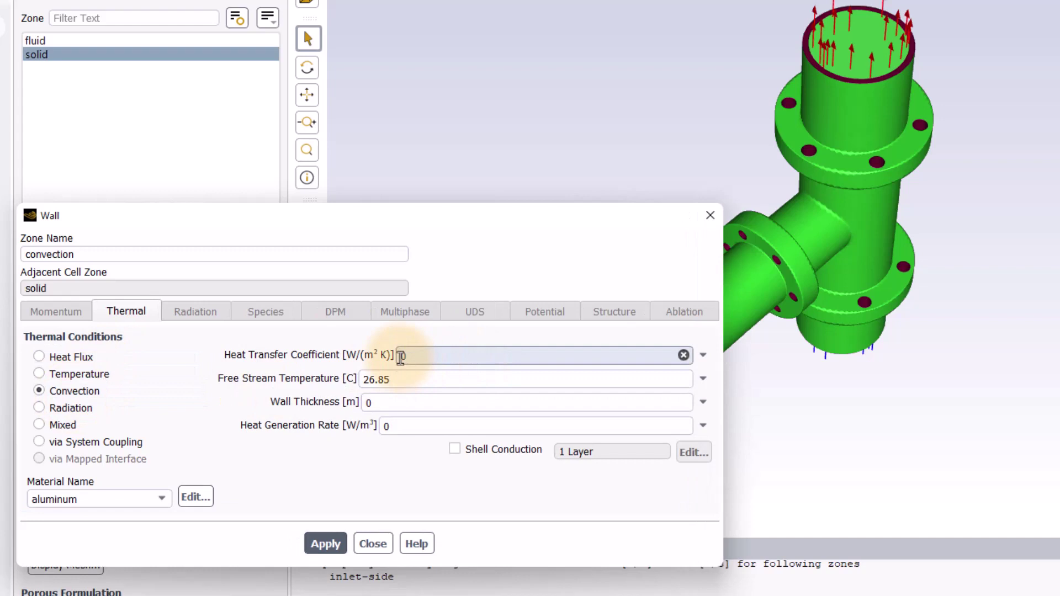
key(BackSpace)
text(10)
click(409, 384)
double_click(407, 378)
text(1)
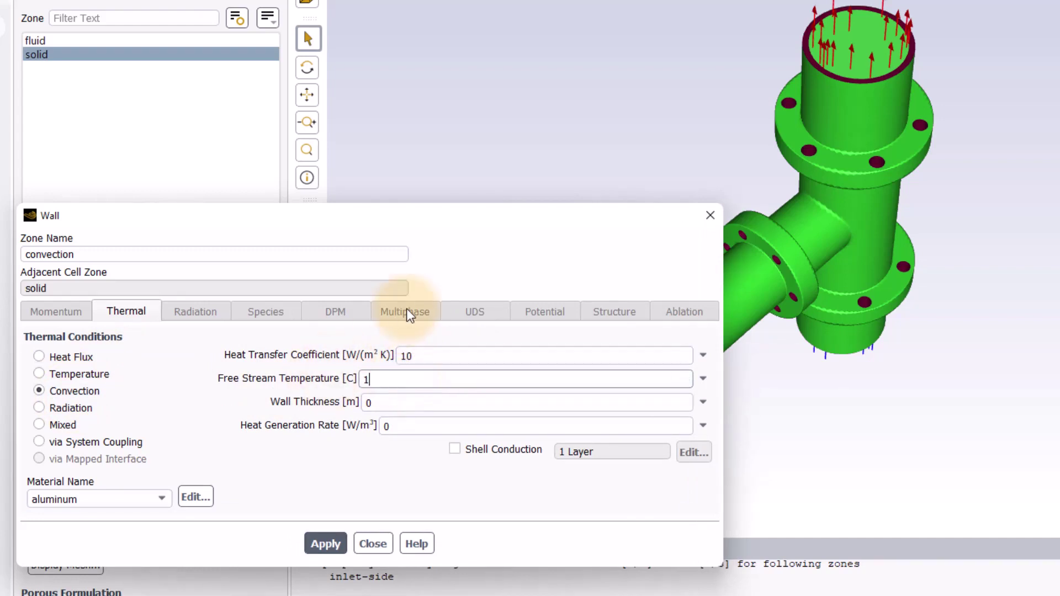
text(0)
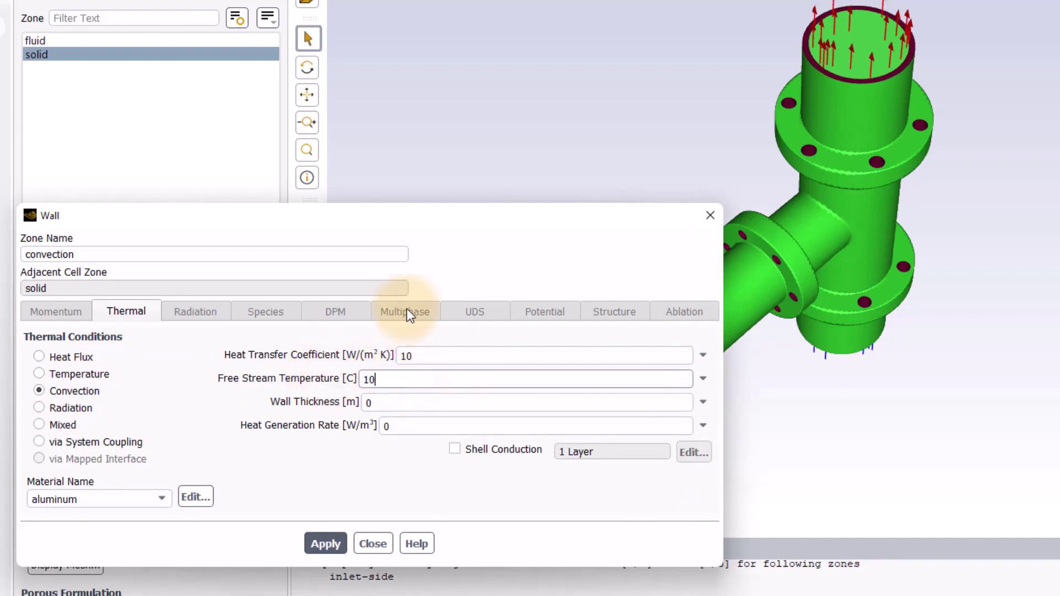
click(323, 548)
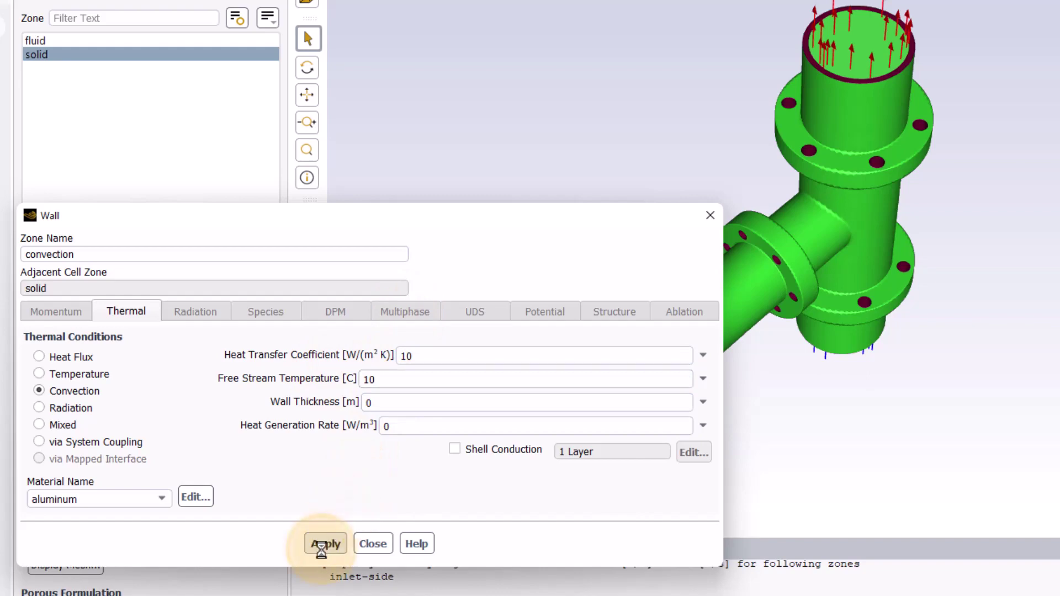
click(383, 551)
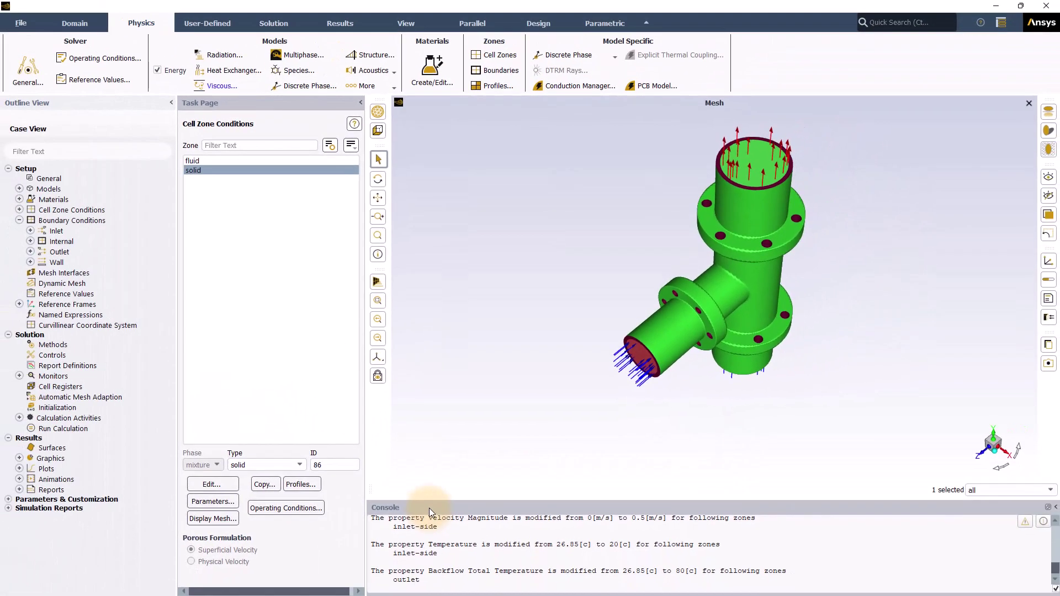
click(20, 263)
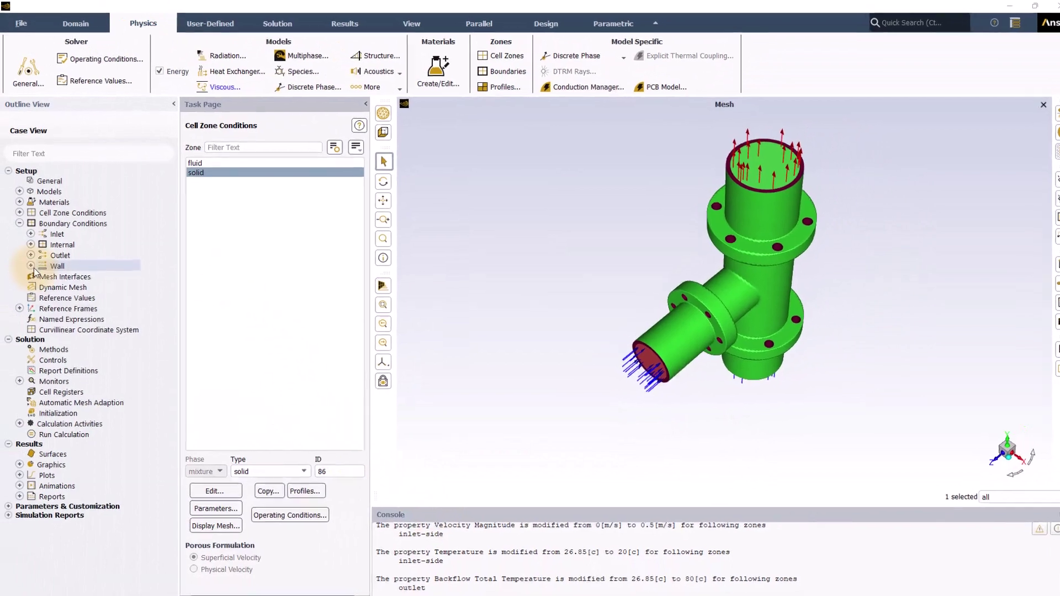
click(112, 339)
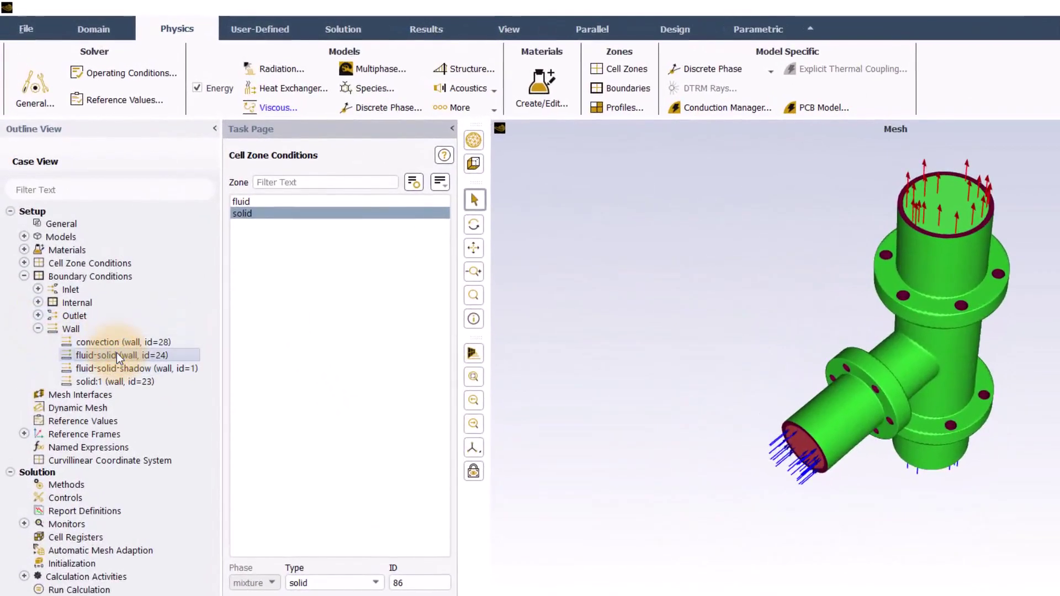
double_click(117, 356)
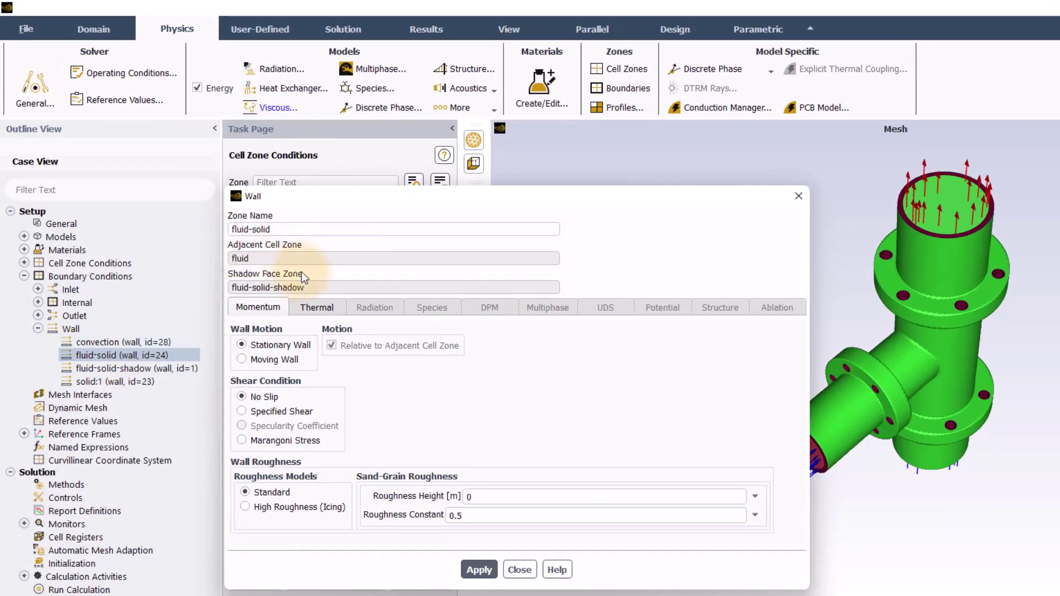
click(316, 308)
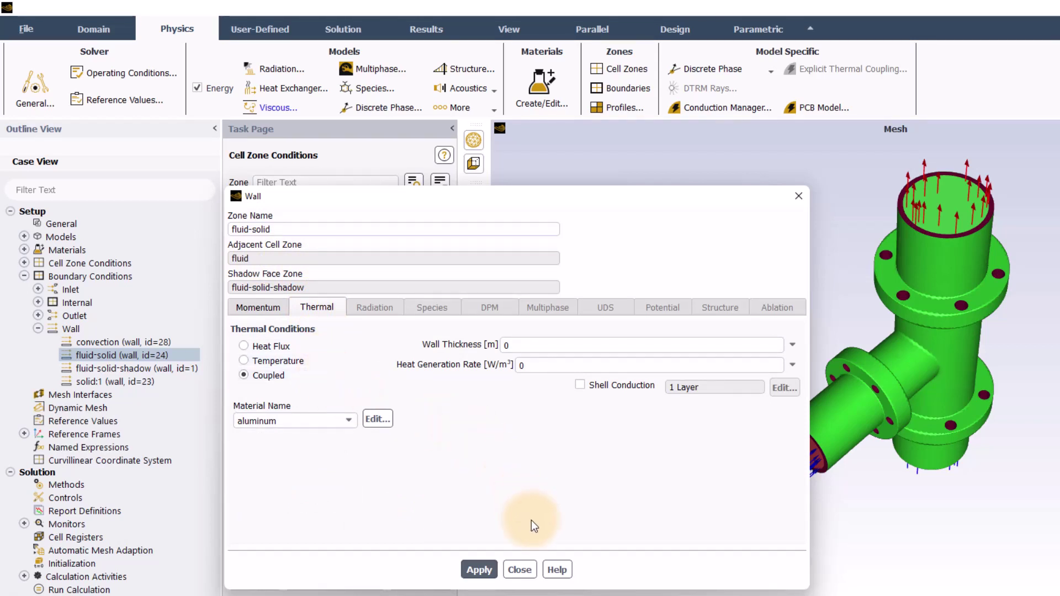
click(526, 569)
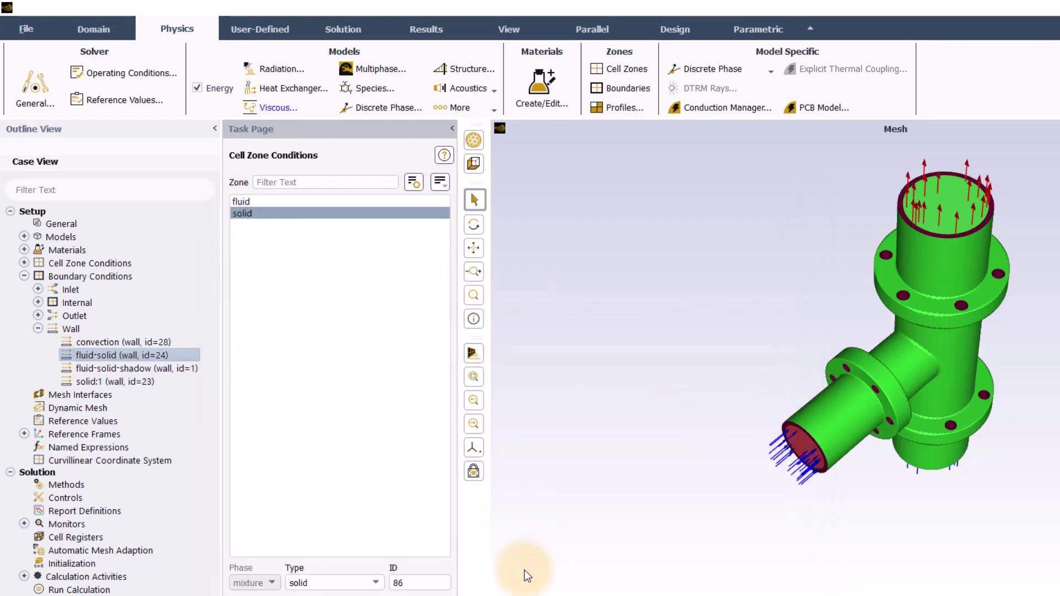
click(154, 370)
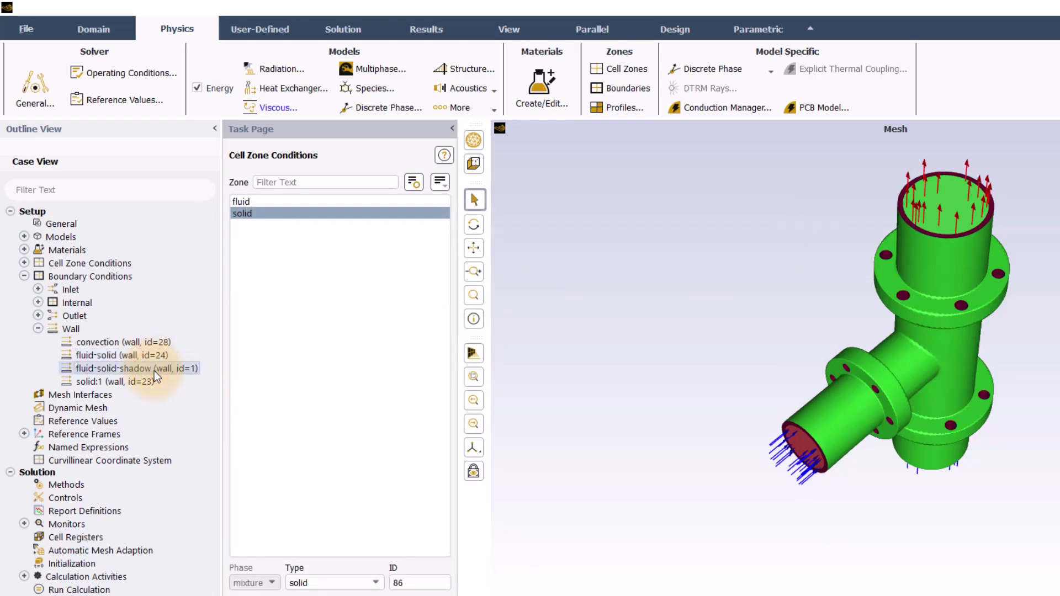
double_click(154, 370)
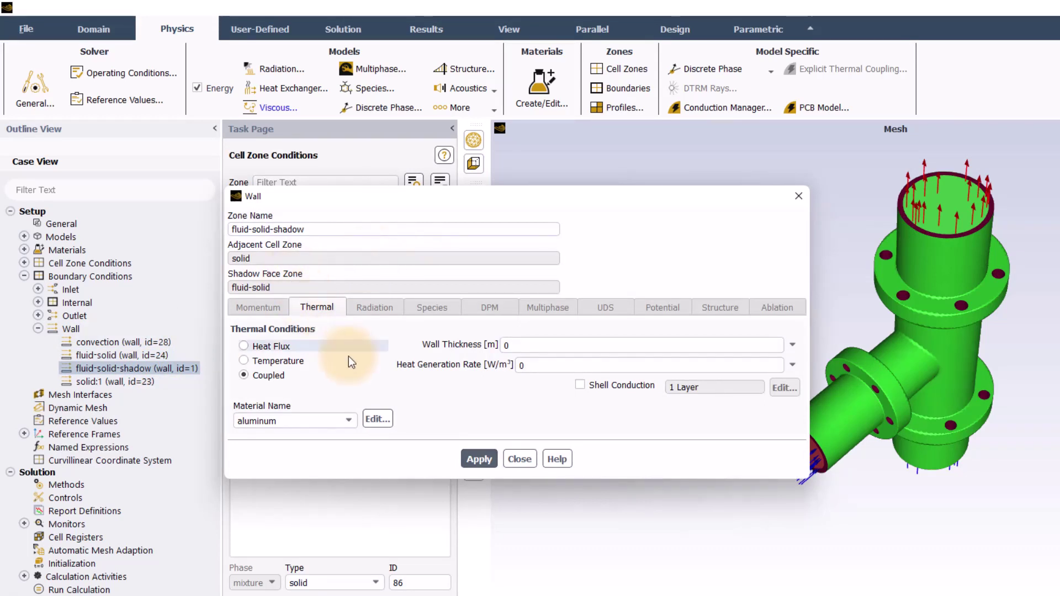
click(532, 463)
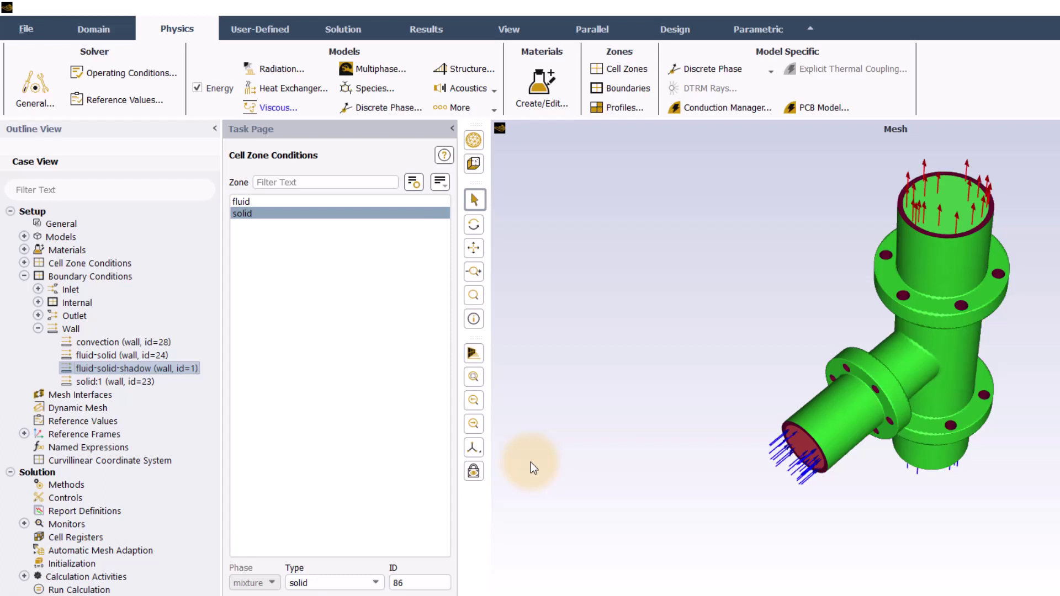
Step: Create a mass-weighted average surface report named report-t-out
click(341, 29)
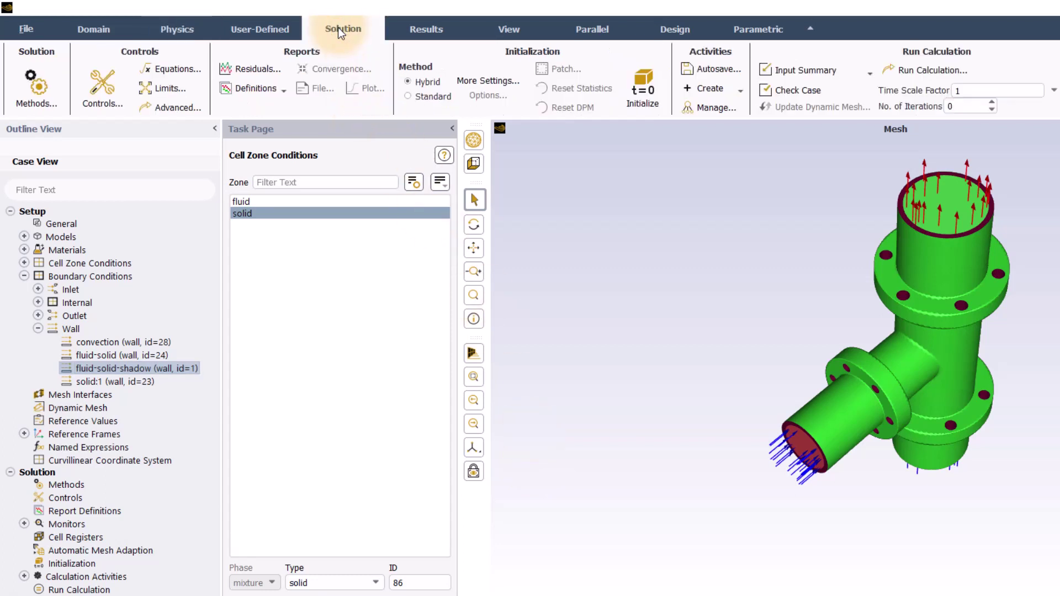
click(281, 88)
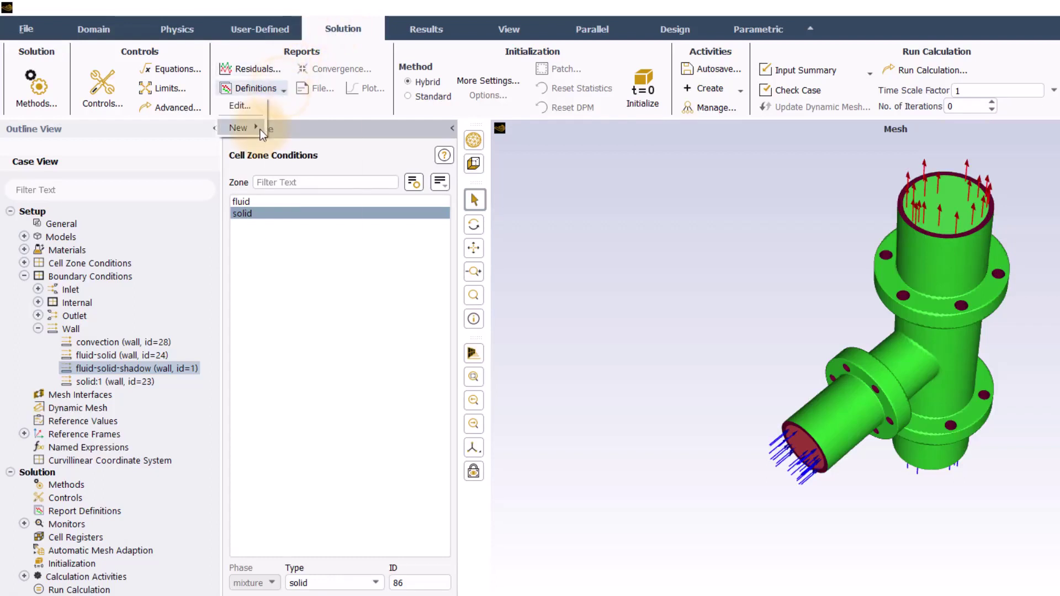
mouse_move(260, 129)
mouse_move(322, 130)
click(422, 308)
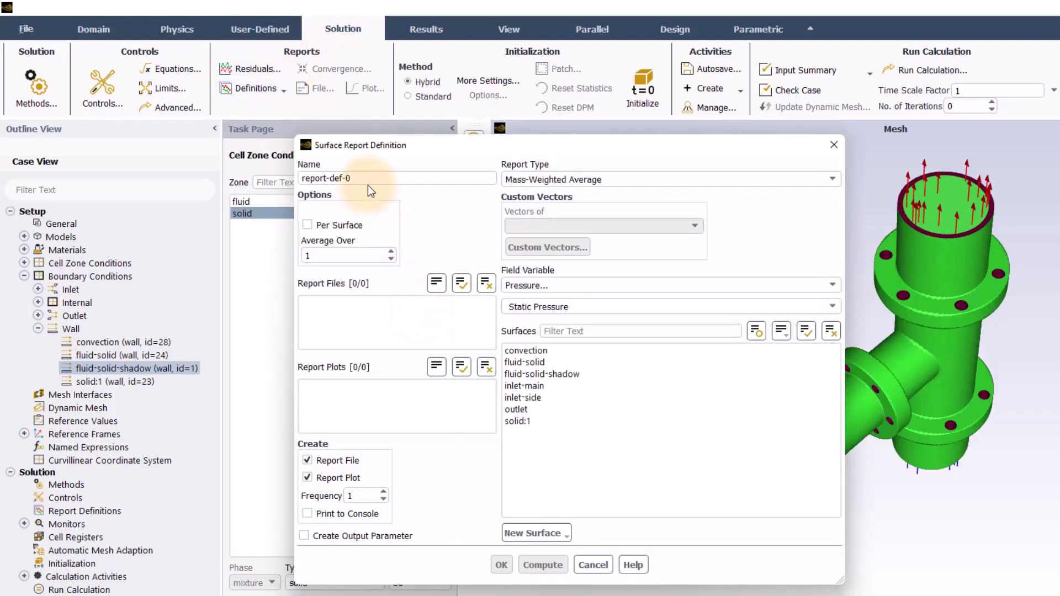
click(379, 176)
key(BackSpace)
key(BackSpace)
key(BackSpace)
key(BackSpace)
text(t-)
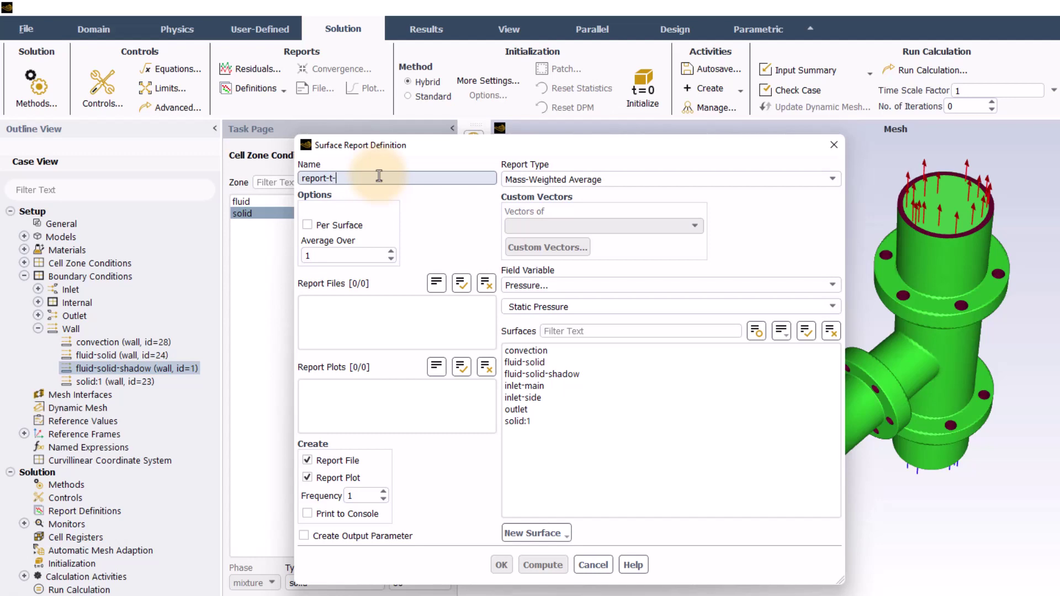
Step: Make report-t-out measure Static Temperature on the outlet and save it
click(643, 285)
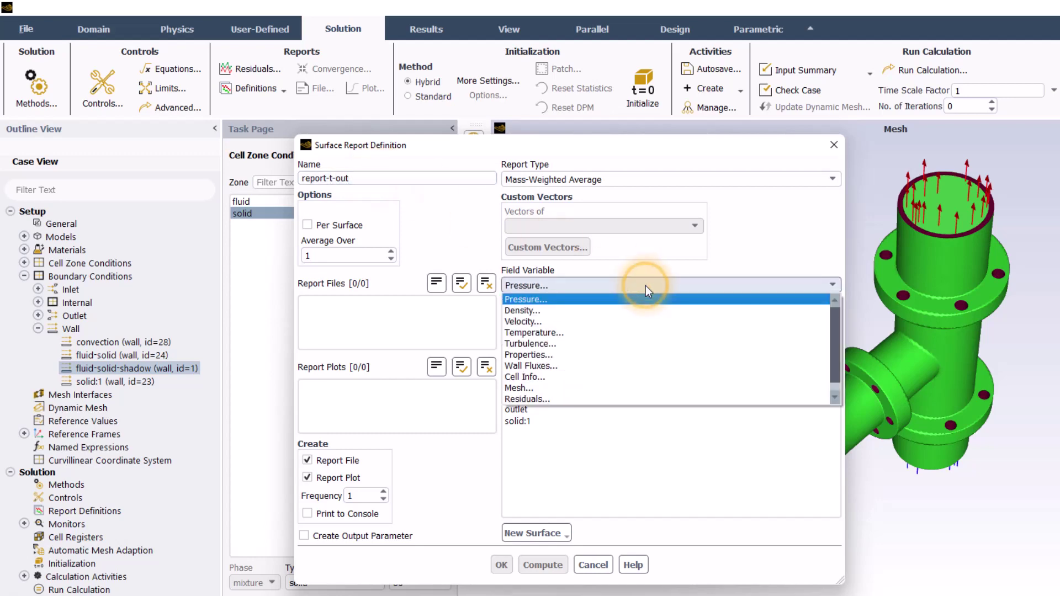
click(648, 312)
click(549, 410)
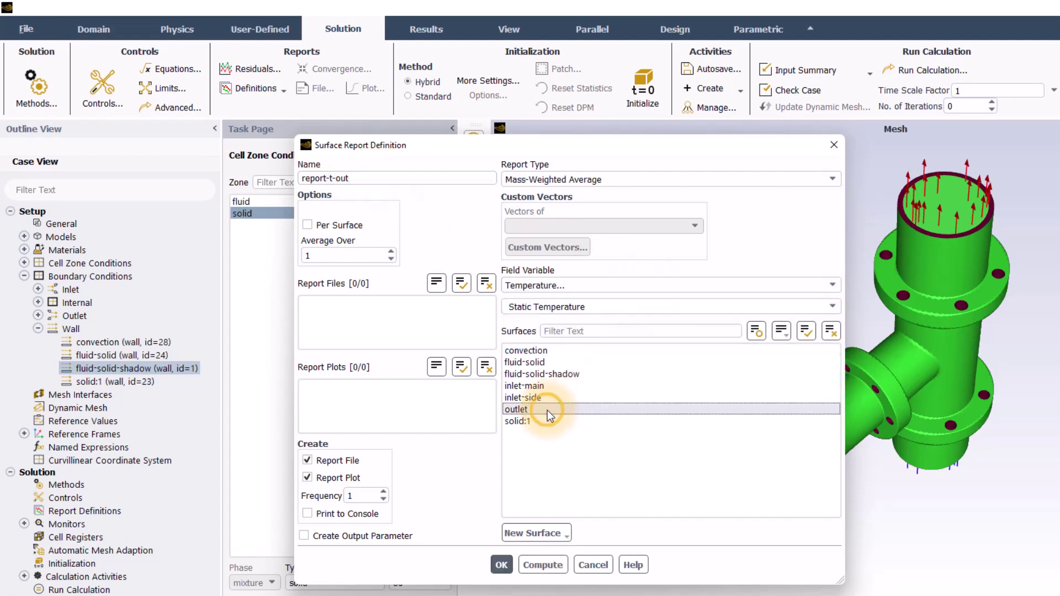
click(501, 566)
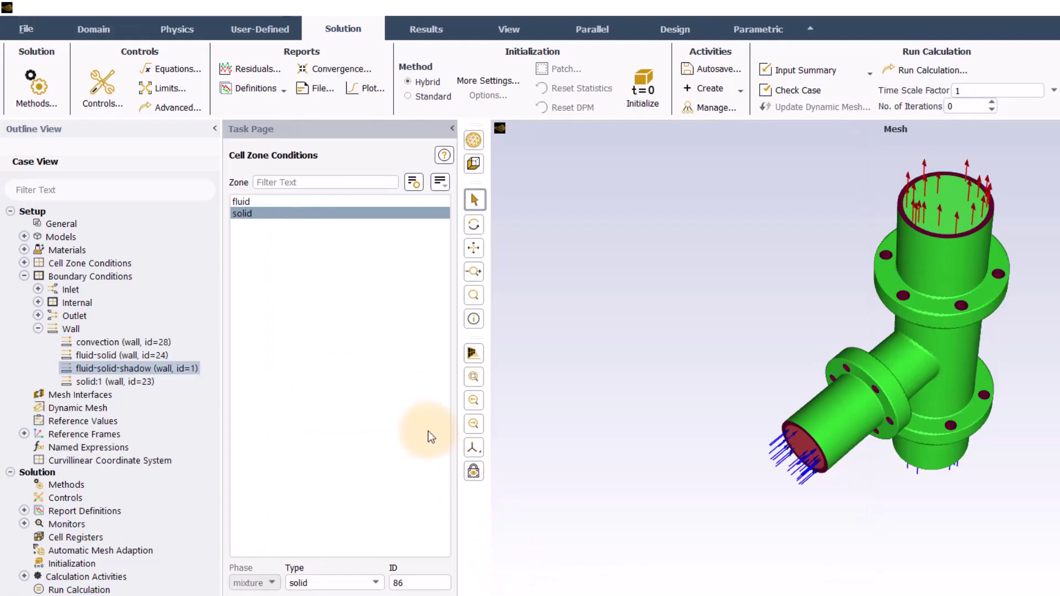
Step: Create mass-weighted average report report-vel-out of Velocity Magnitude on the outlet
click(280, 89)
mouse_move(243, 128)
mouse_move(301, 129)
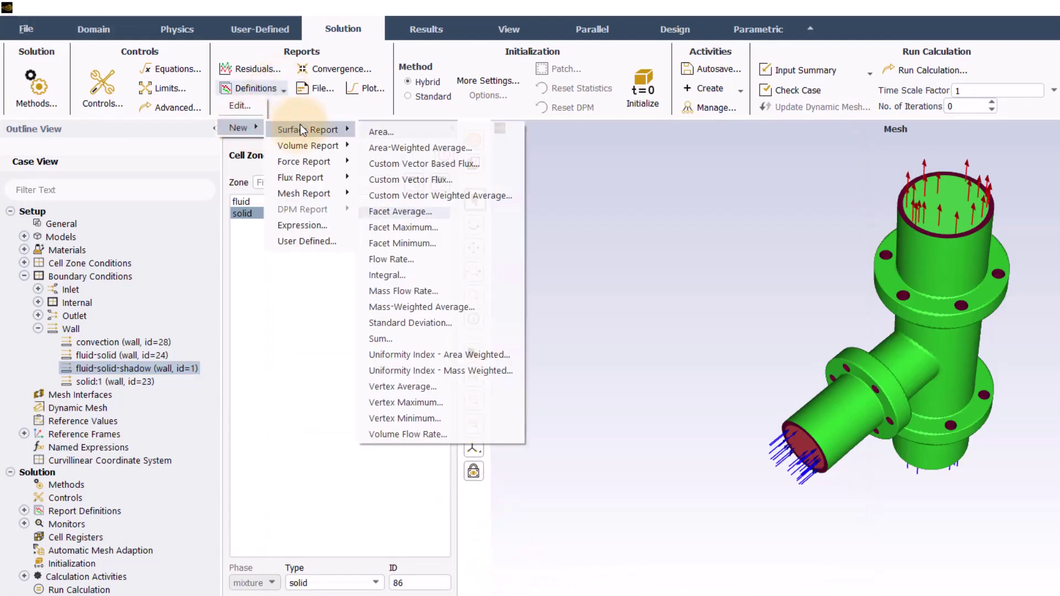
click(437, 307)
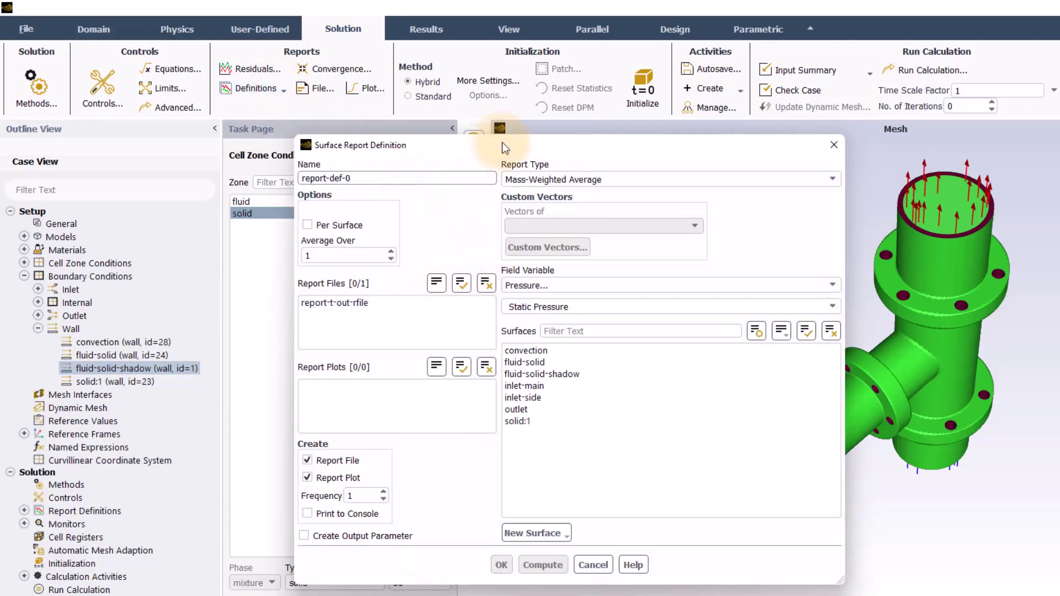
text(vel-out)
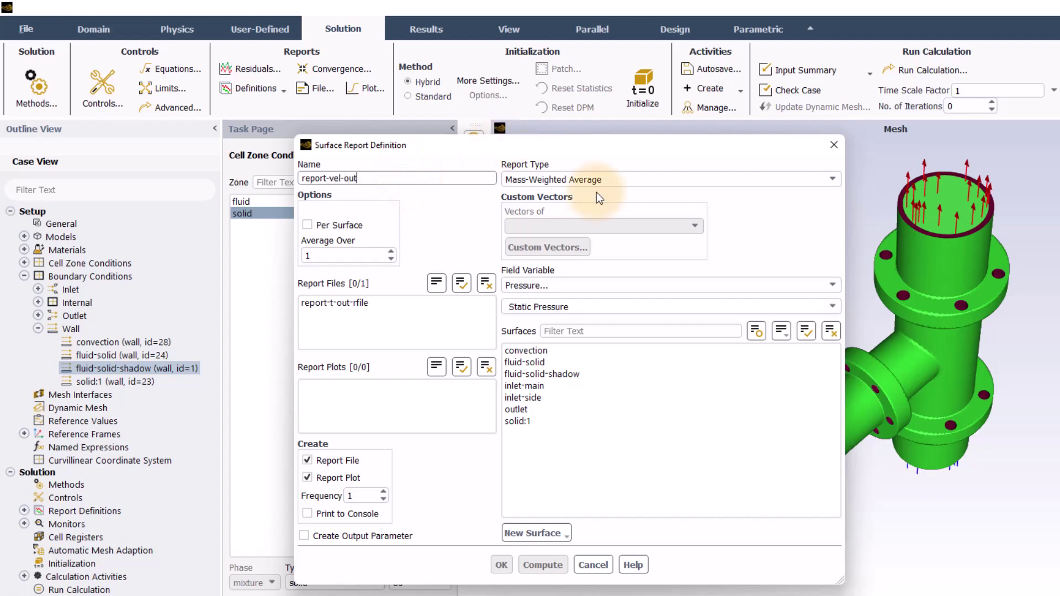
click(828, 285)
click(812, 330)
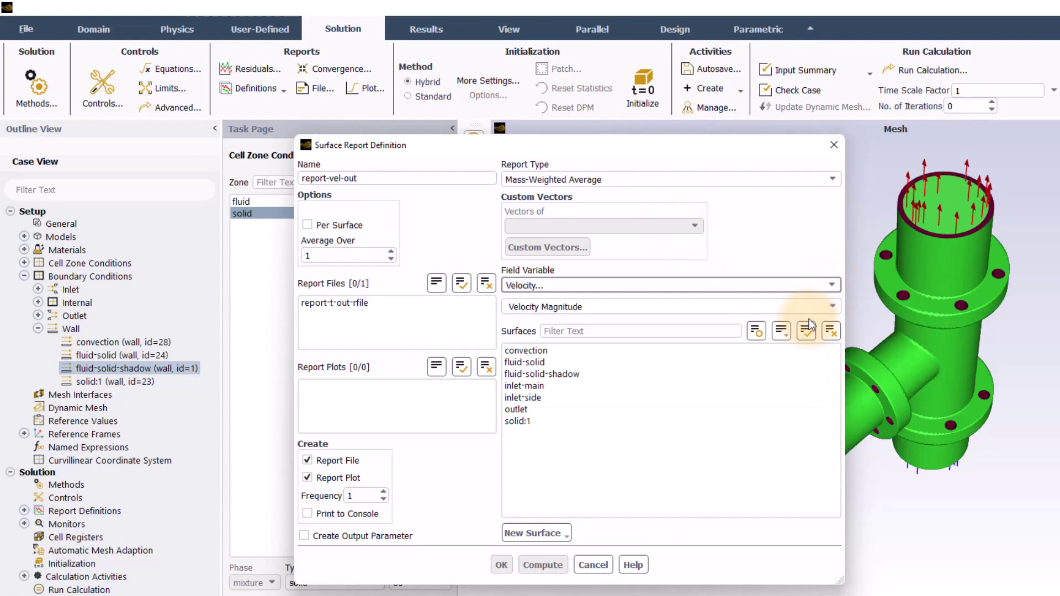
click(519, 409)
click(500, 565)
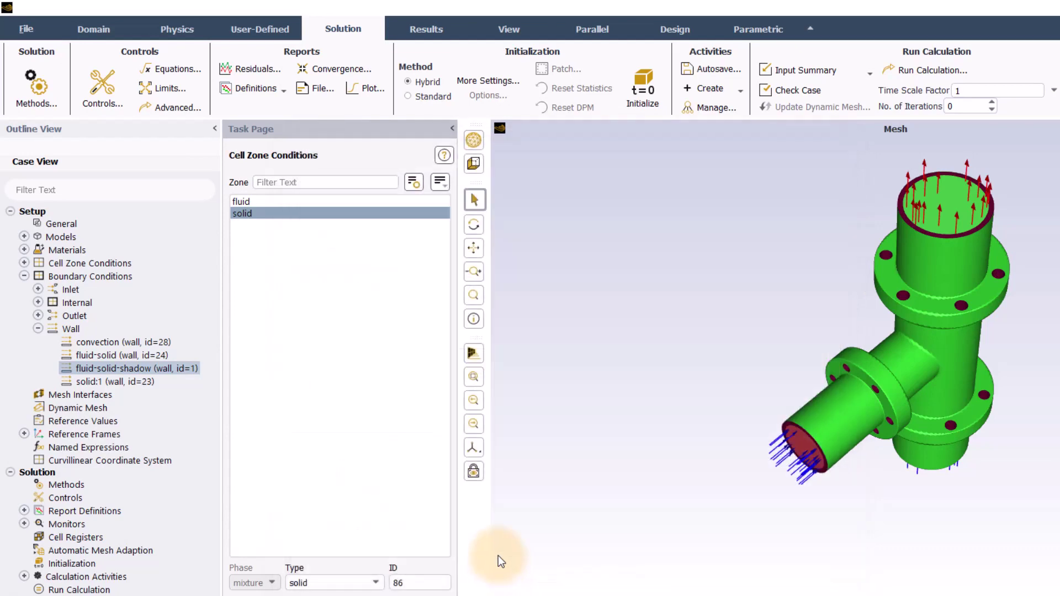
click(258, 87)
Step: Create area-weighted report report-p-in on inlet-main and inlet-side, reported per surface
mouse_move(252, 127)
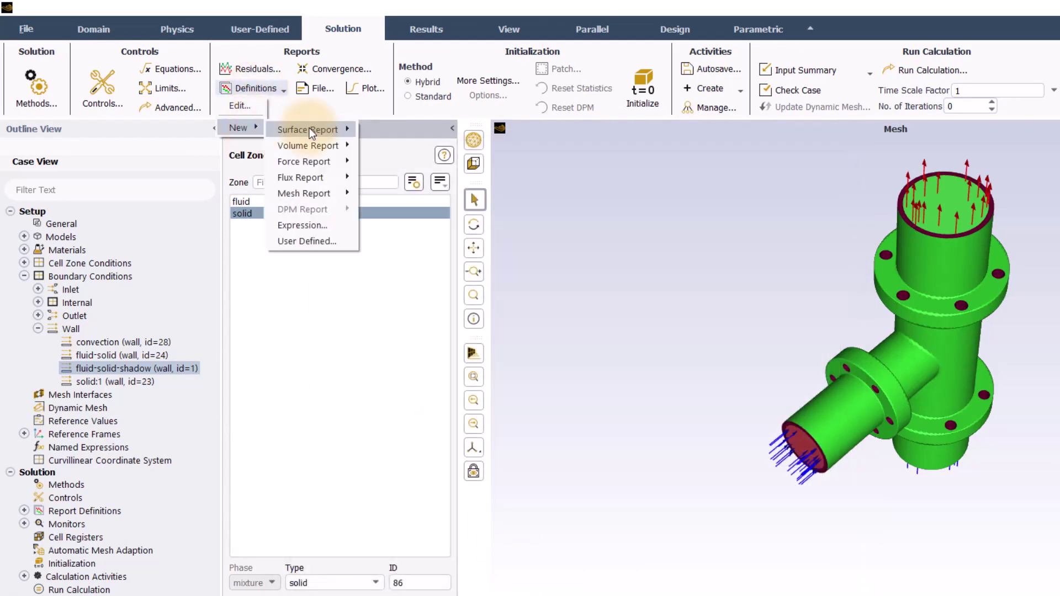
mouse_move(320, 130)
click(390, 144)
click(396, 176)
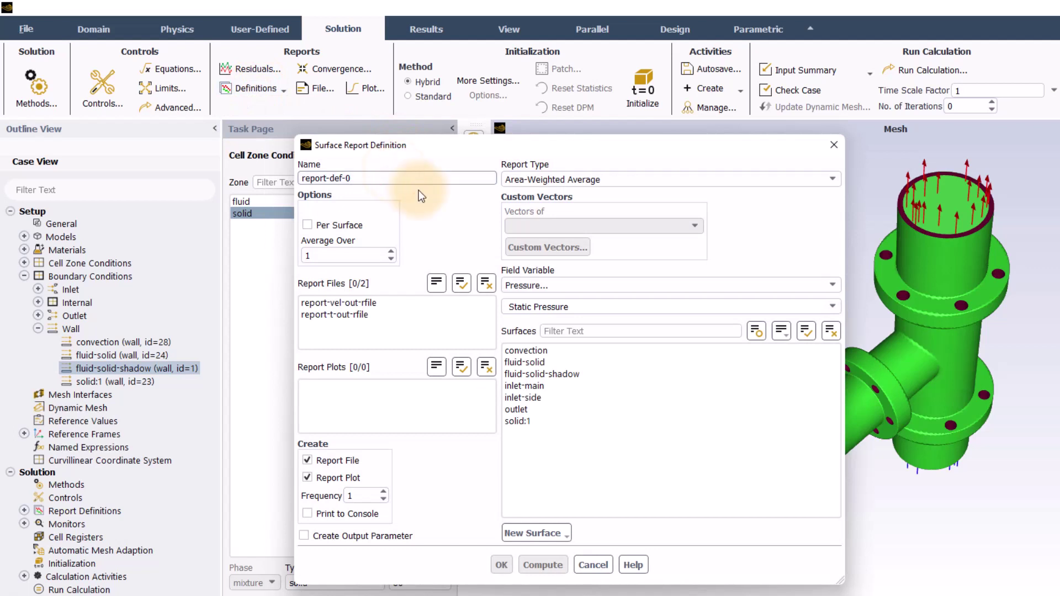
key(BackSpace)
key(BackSpace)
key(BackSpace)
key(BackSpace)
key(BackSpace)
text(p-in)
click(537, 386)
click(536, 397)
click(337, 224)
click(504, 565)
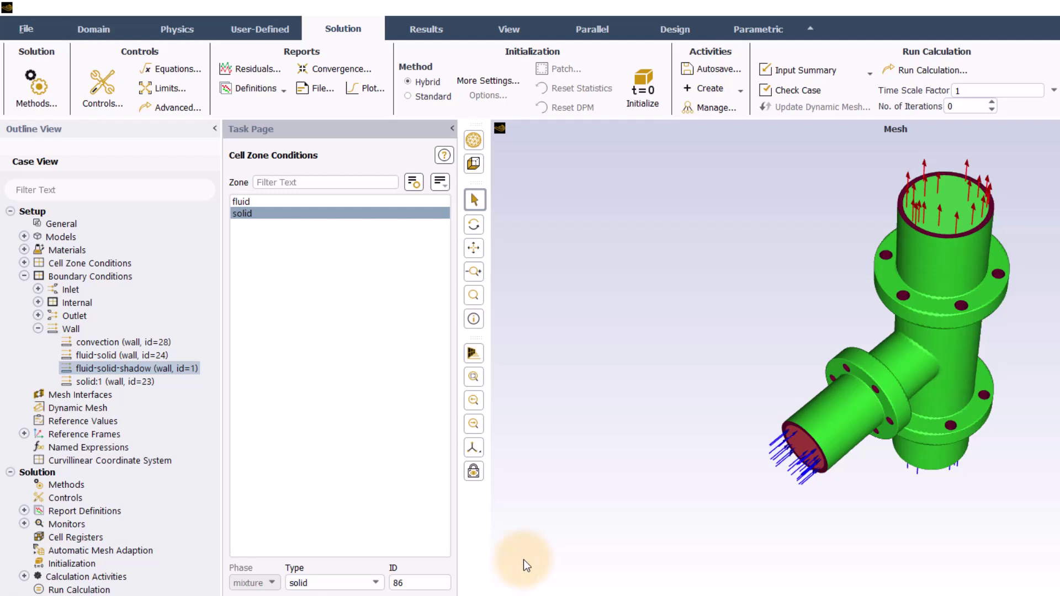
Step: Initialize the flow field and run 100 iterations with time scale factor 2
click(638, 92)
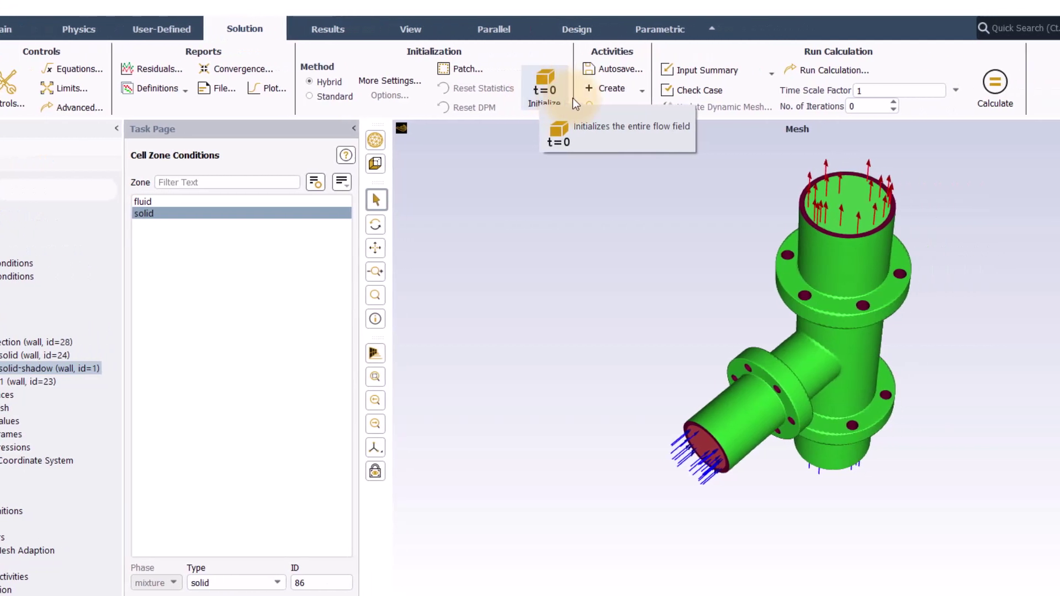
click(972, 93)
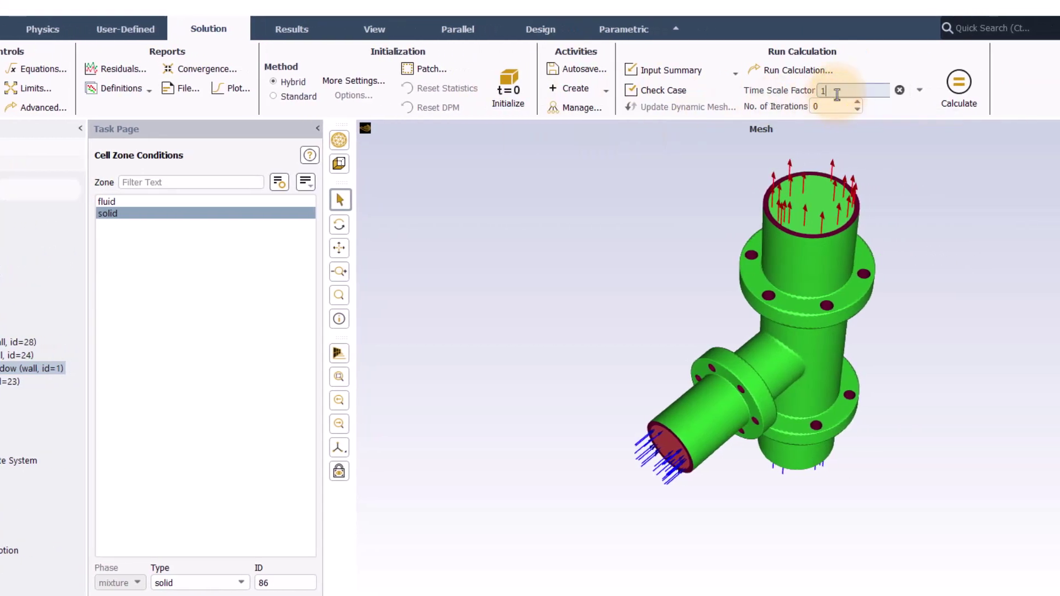
click(839, 107)
text(100)
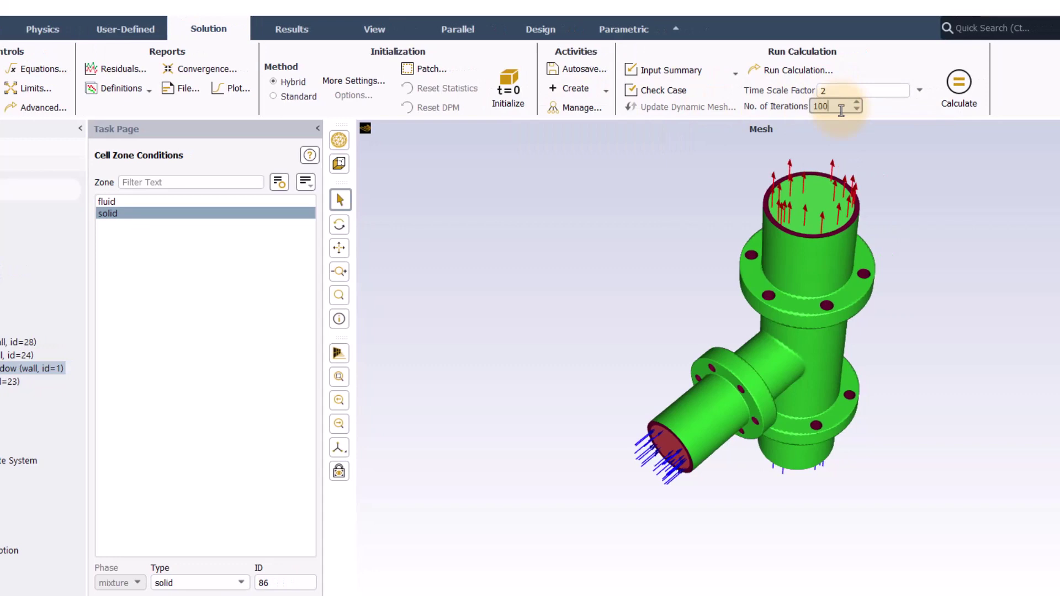
click(960, 83)
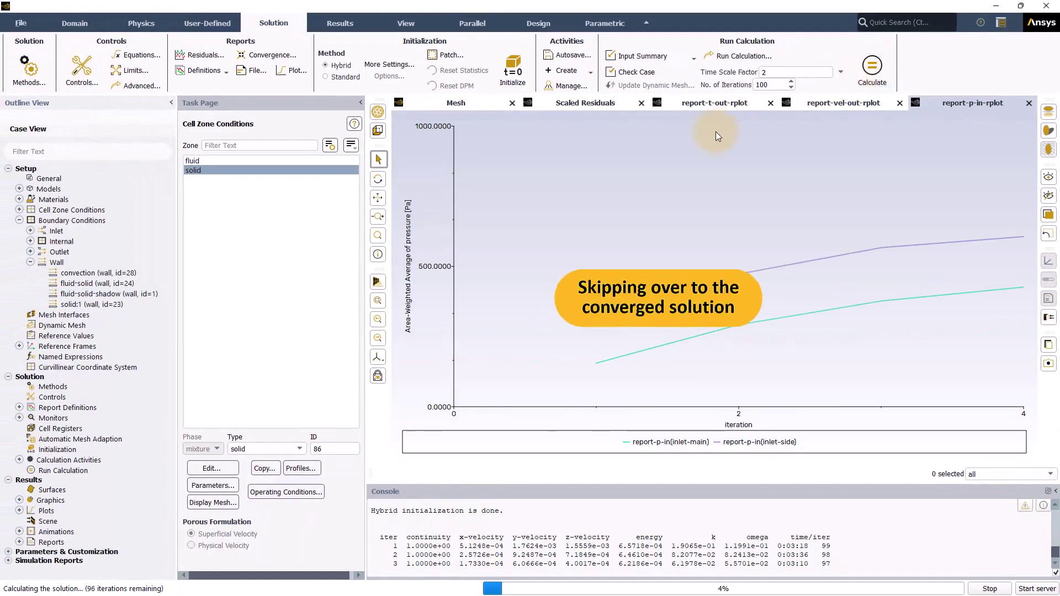
Step: Tile the mesh, residual and report plot windows in SubWindow View for post-processing
right_click(577, 104)
click(613, 124)
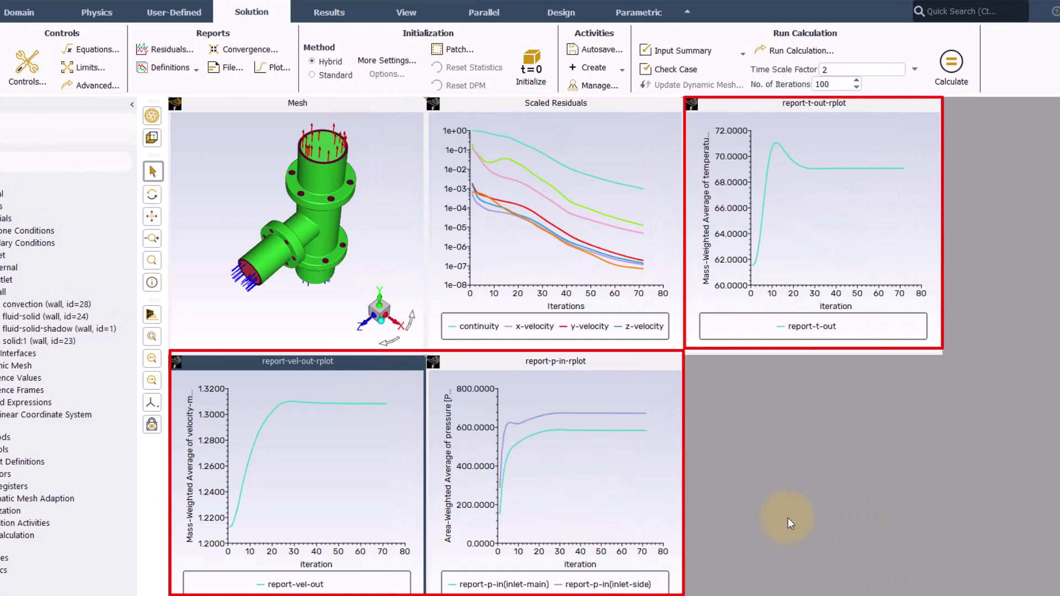
click(329, 14)
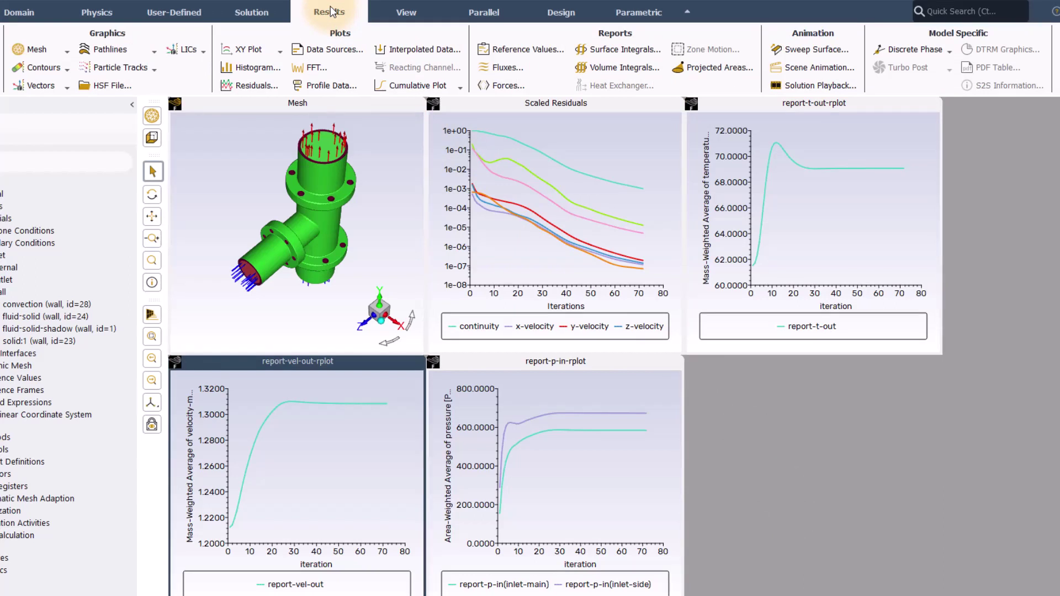
Step: Compute the mass flow balance over inlet-side, inlet-main and outlet, netting -1.244855e-05 kg/s
click(496, 67)
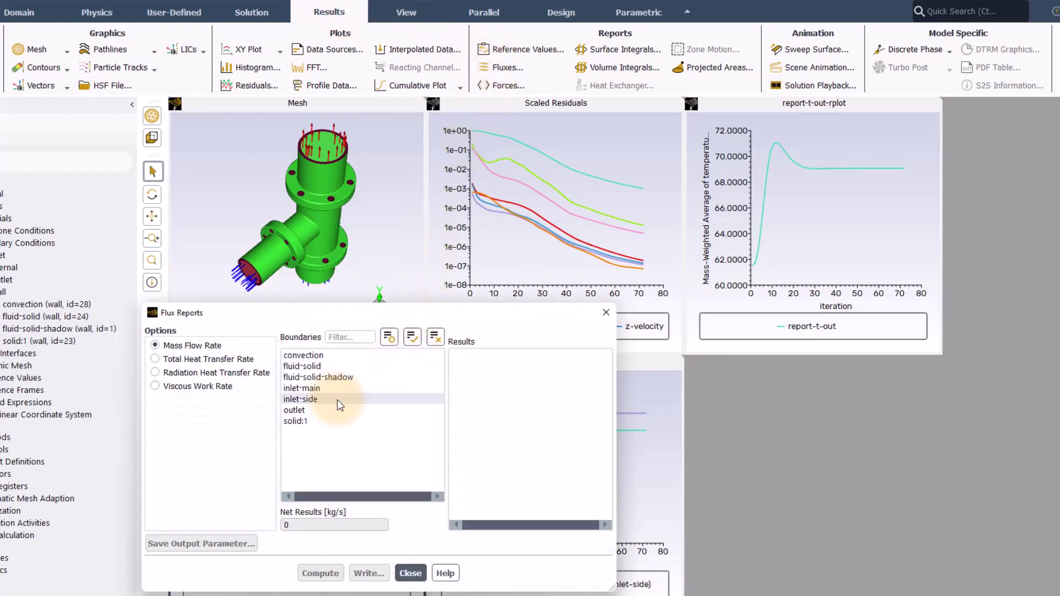
click(326, 401)
click(302, 388)
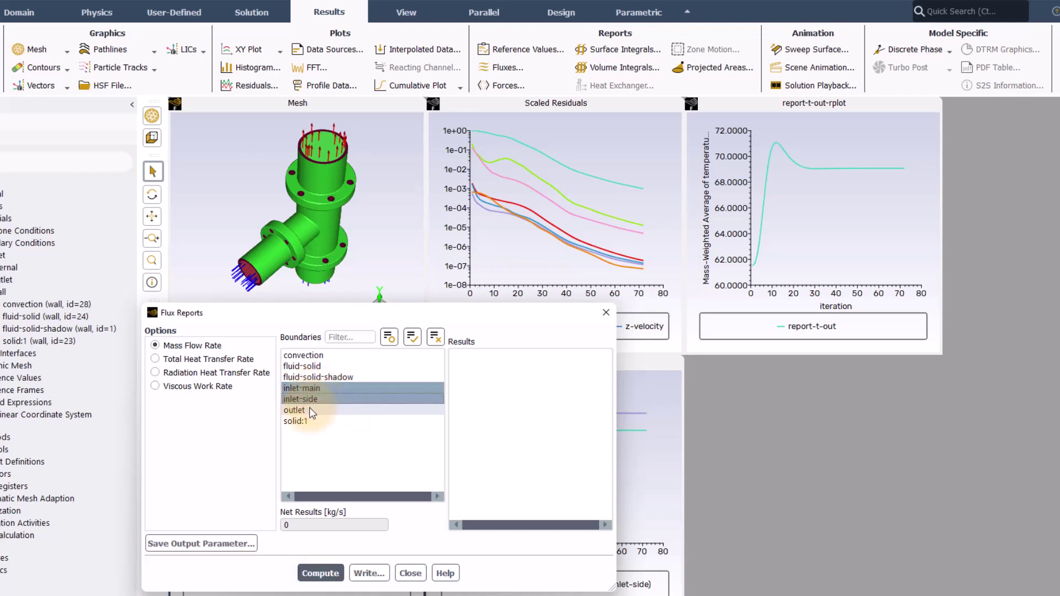
click(307, 411)
click(320, 573)
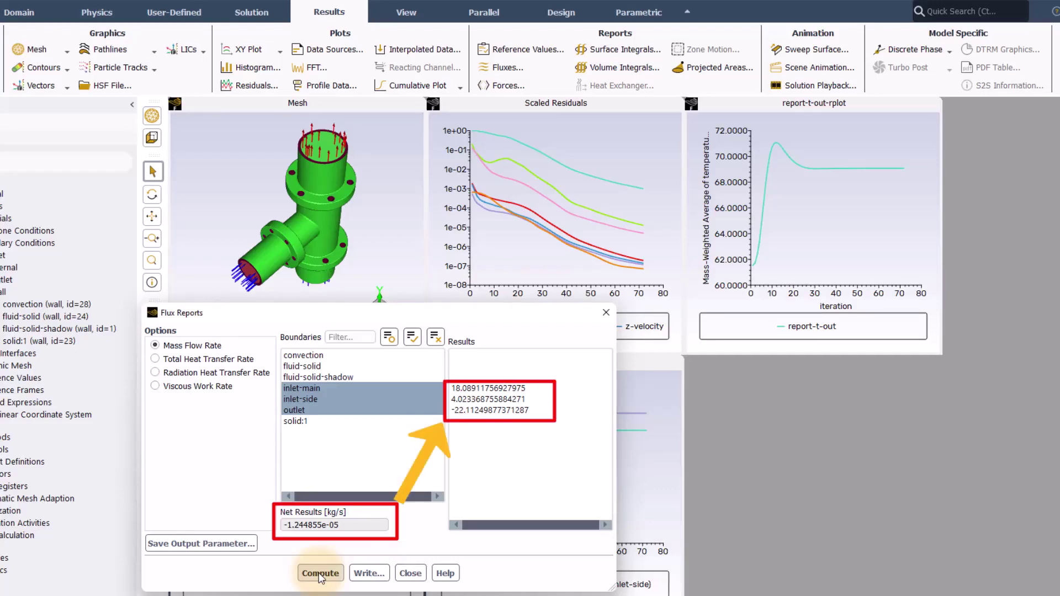
Step: Compute the total heat transfer rate including the walls, netting -43.88877 W
click(156, 359)
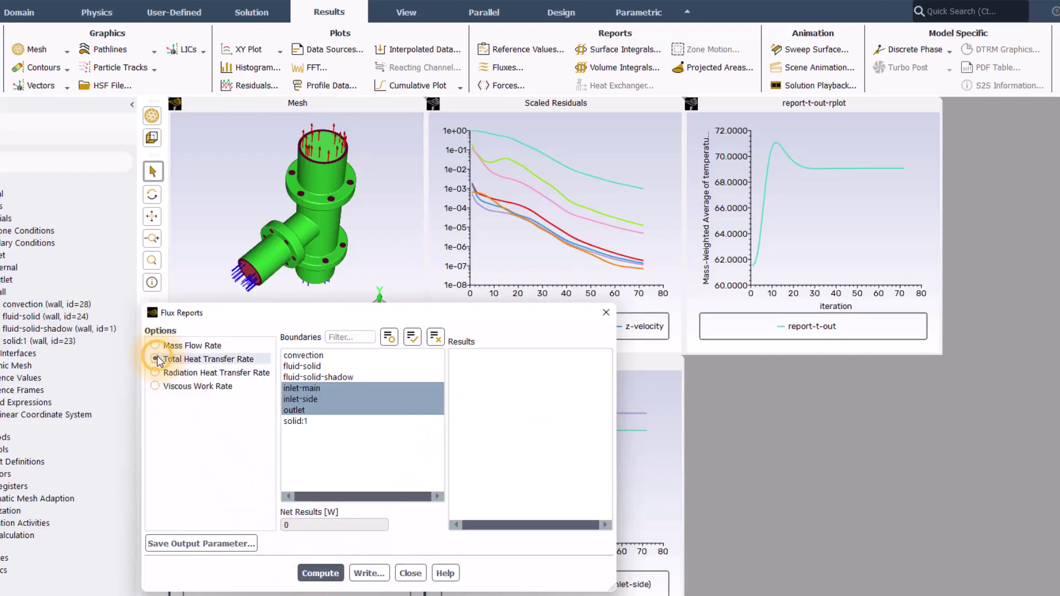
click(303, 355)
click(302, 367)
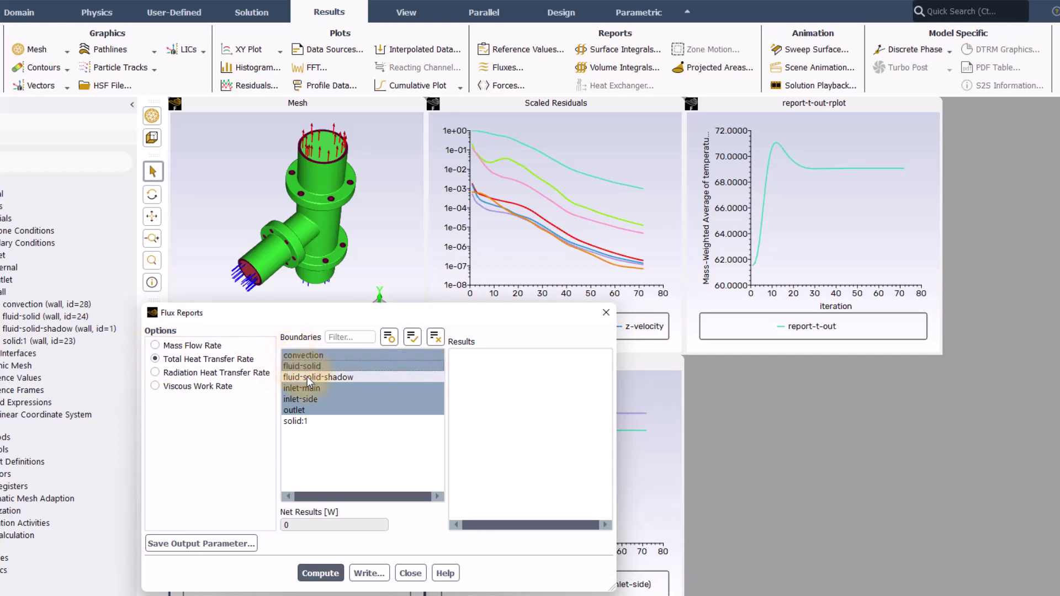
click(310, 379)
click(321, 574)
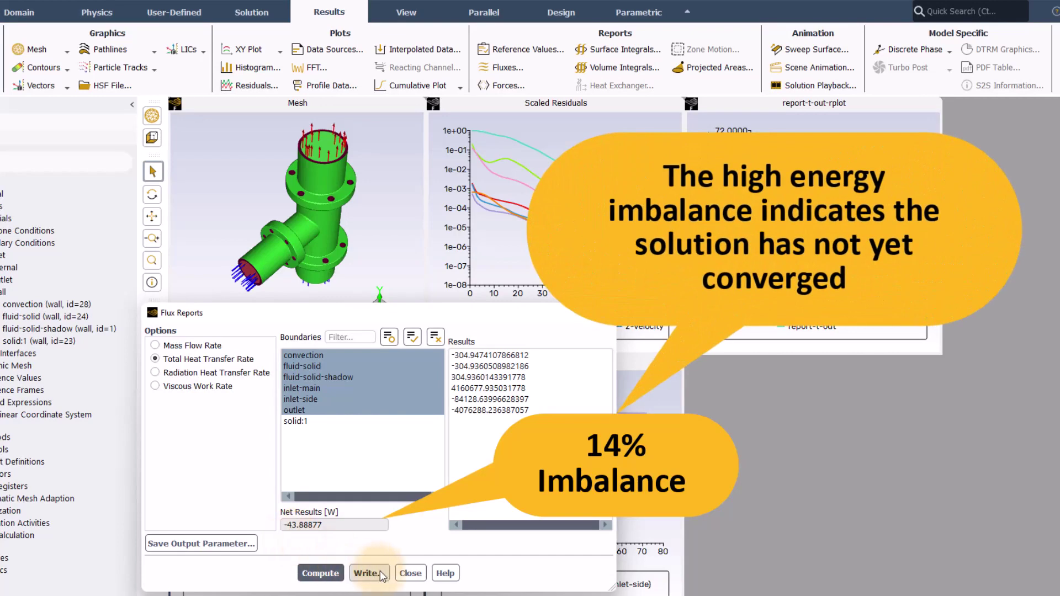
click(411, 575)
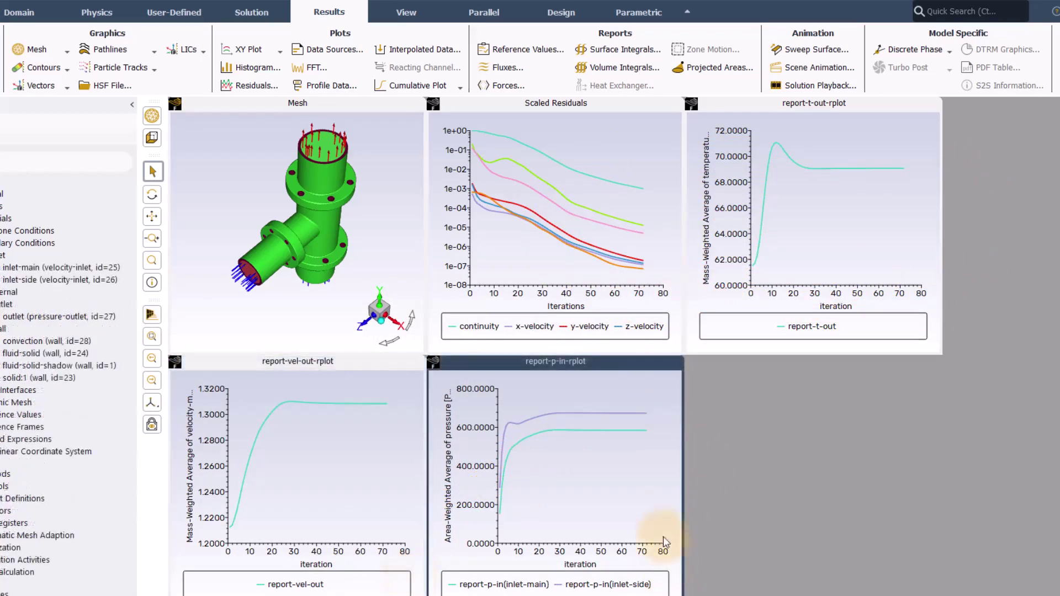
Step: Lower the energy residual absolute criterion from 1e-06 to 1e-08
click(250, 86)
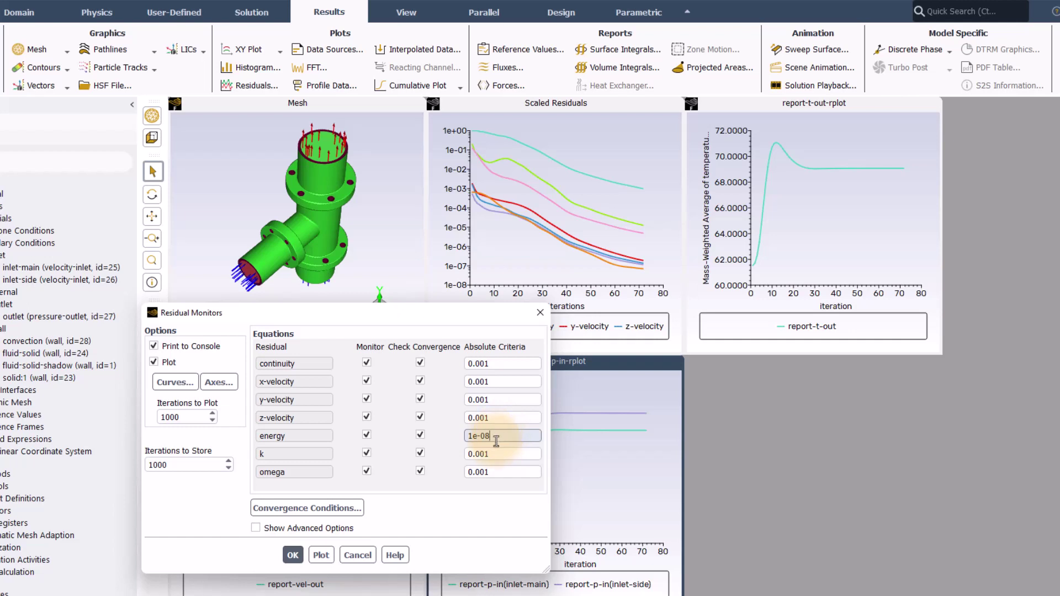
click(289, 557)
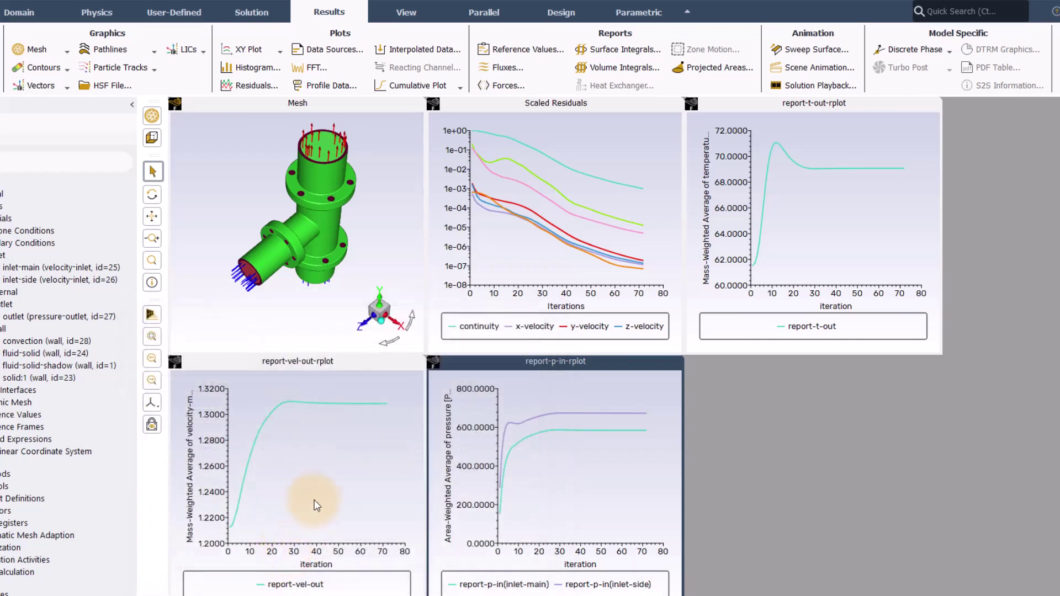
click(254, 10)
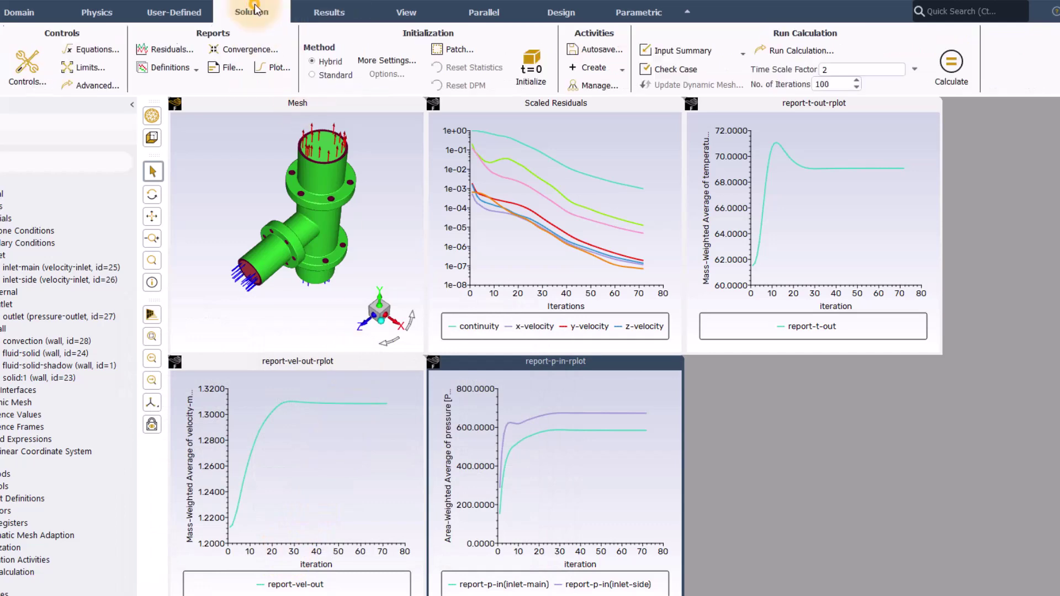
Step: Continue the run, then report total heat transfer rate over all boundaries, now netting -1.42093 W
click(950, 64)
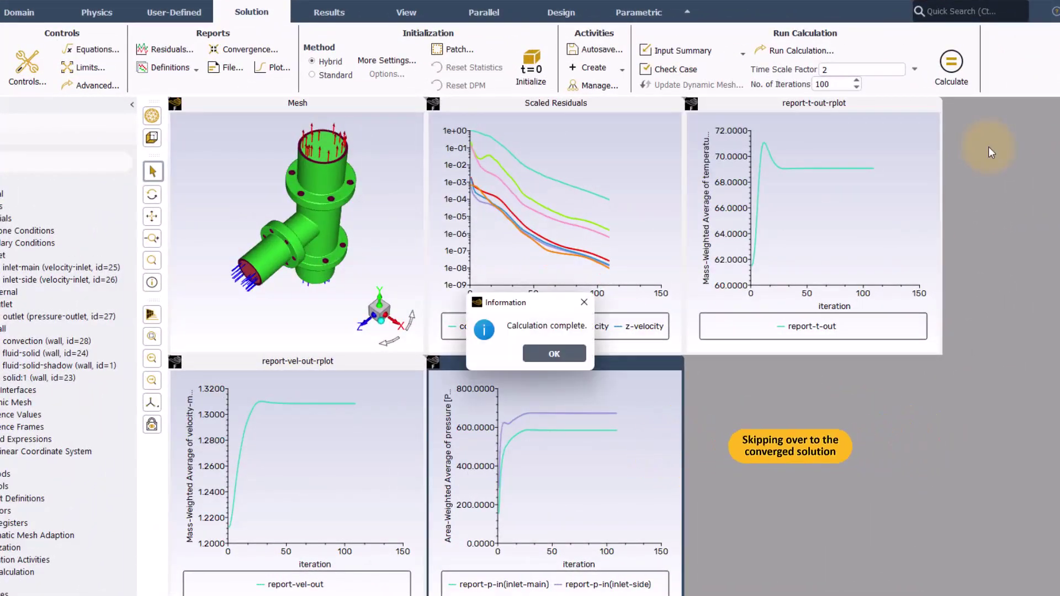
click(569, 352)
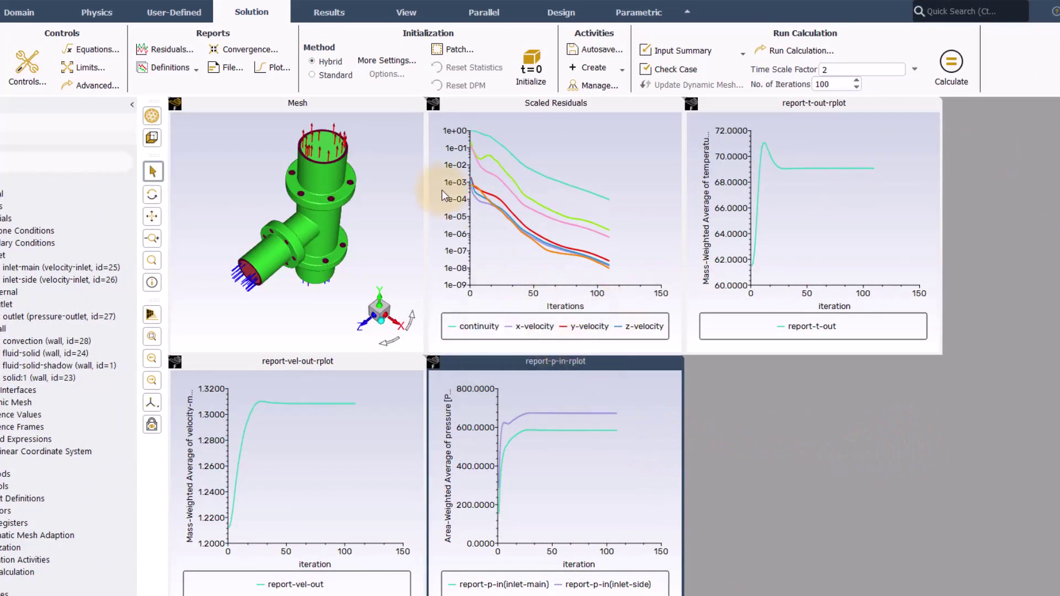
click(329, 11)
click(506, 67)
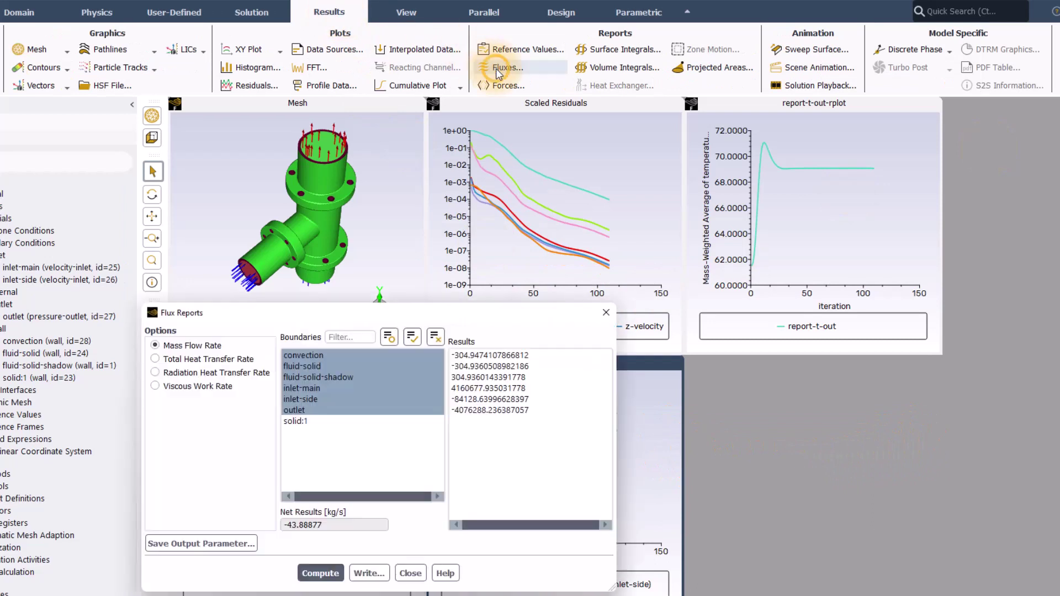
click(205, 361)
click(321, 573)
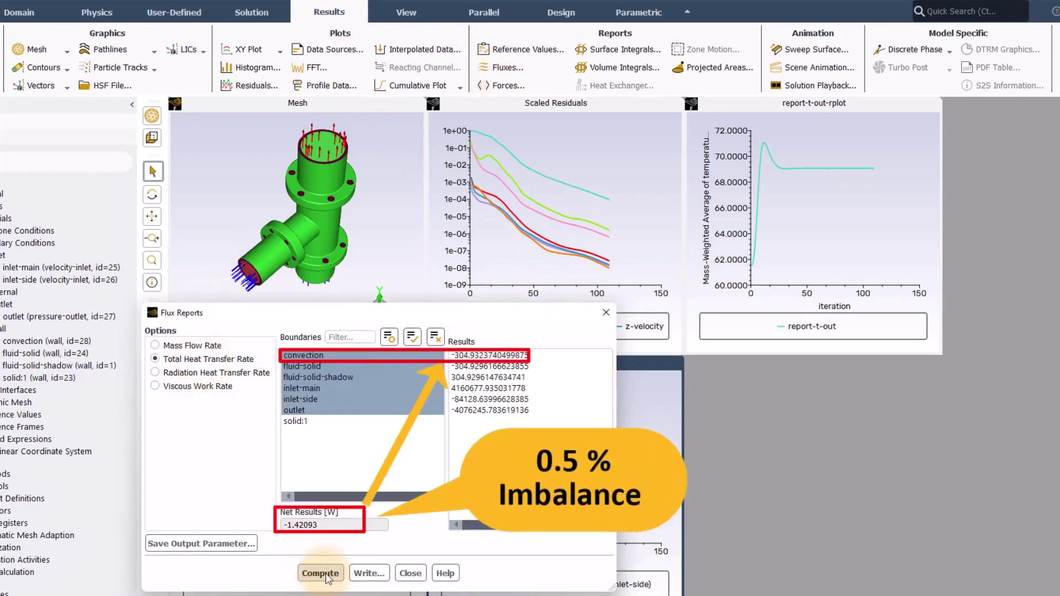
click(410, 573)
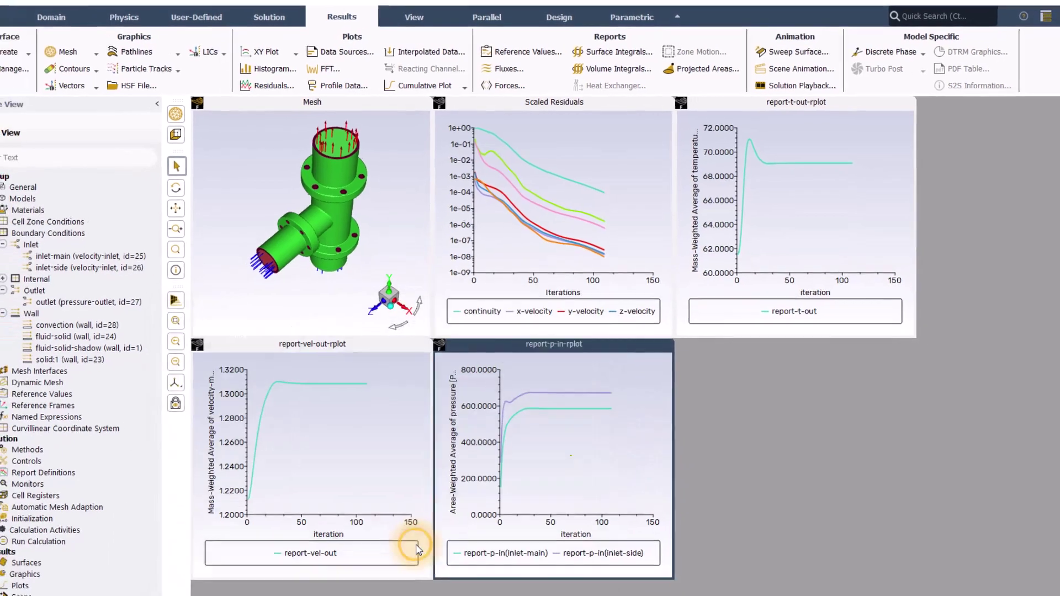
Step: Restore the task page and console layout and show the graphics windows as tabs
click(1047, 15)
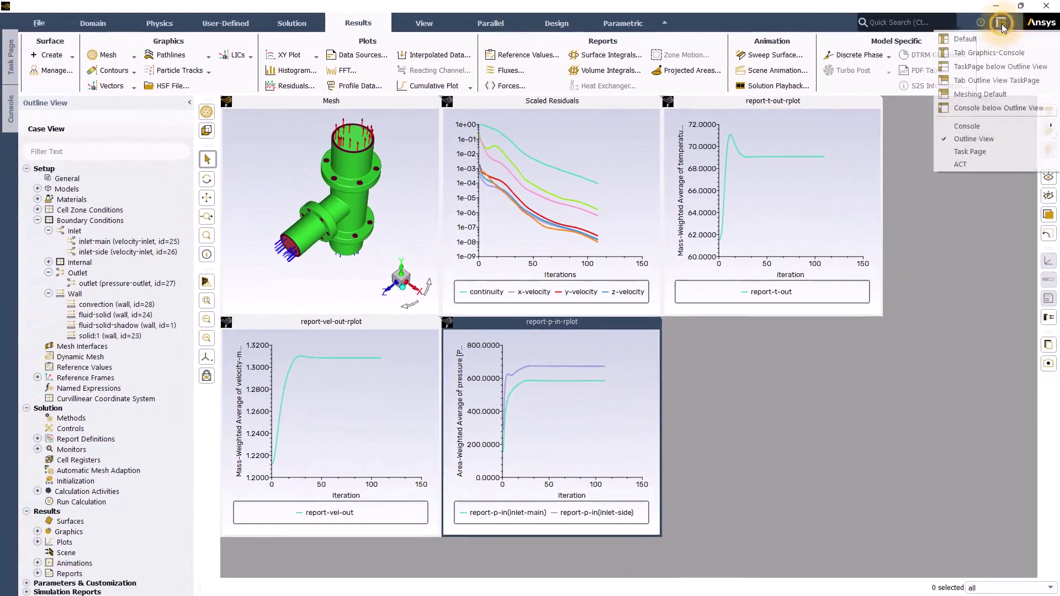
click(1038, 39)
right_click(513, 101)
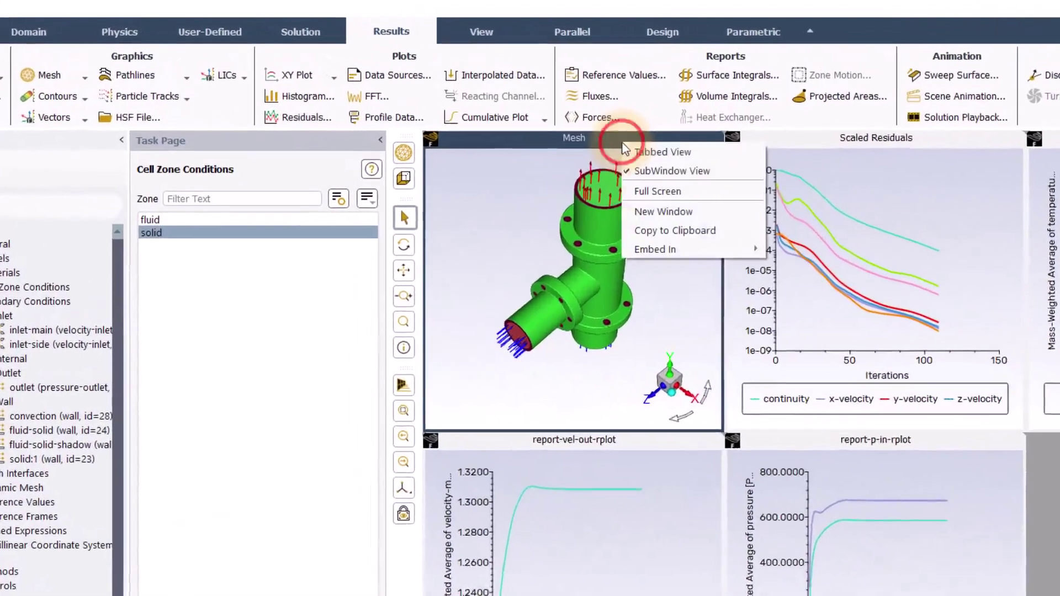
click(575, 123)
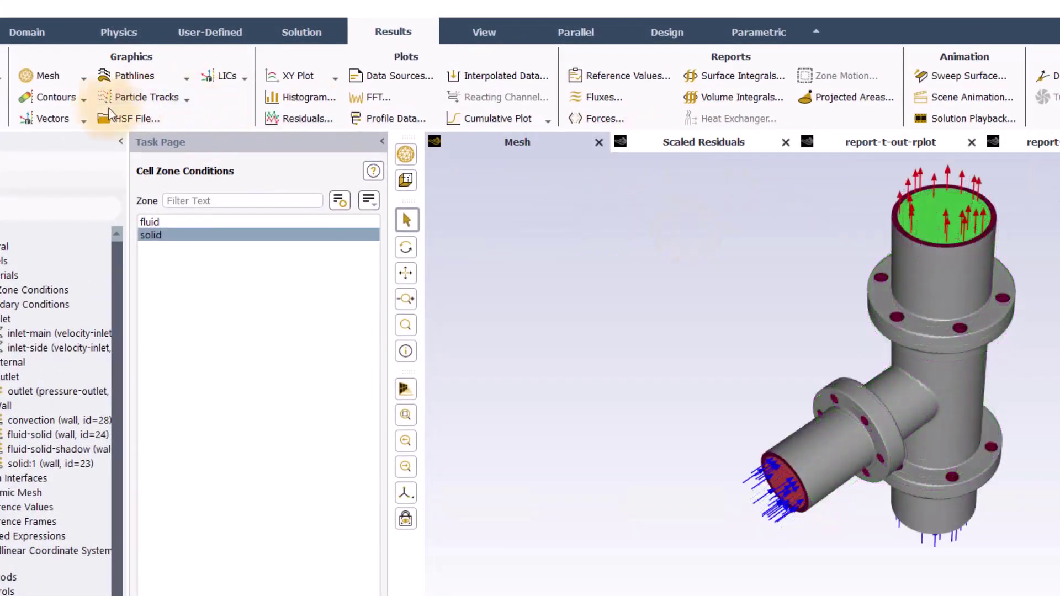
Step: Create contour-1 of static temperature on the walls, both inlets and the outlet
click(56, 98)
click(44, 117)
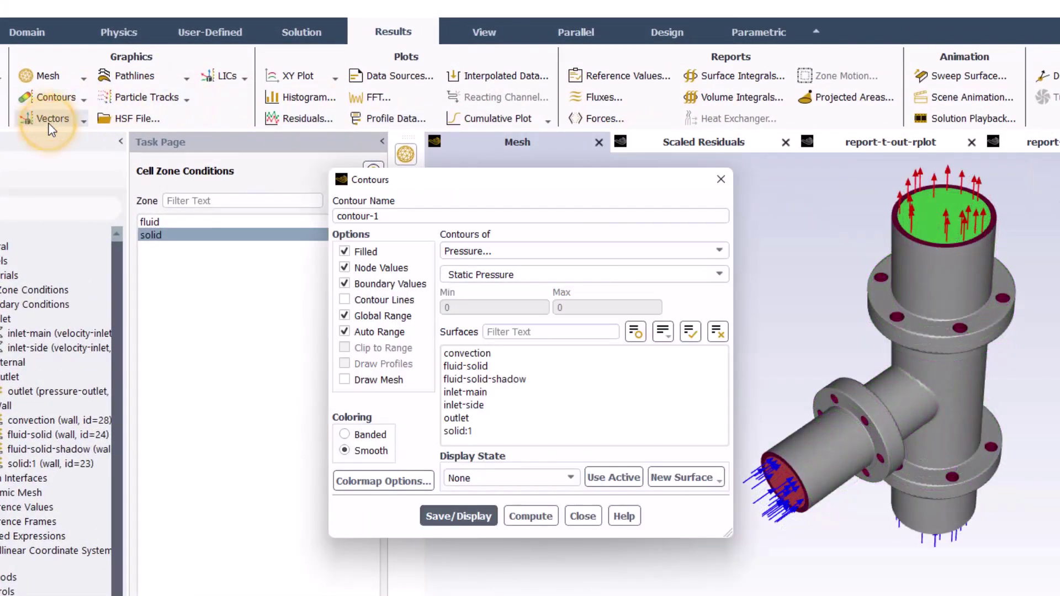
click(600, 252)
click(607, 305)
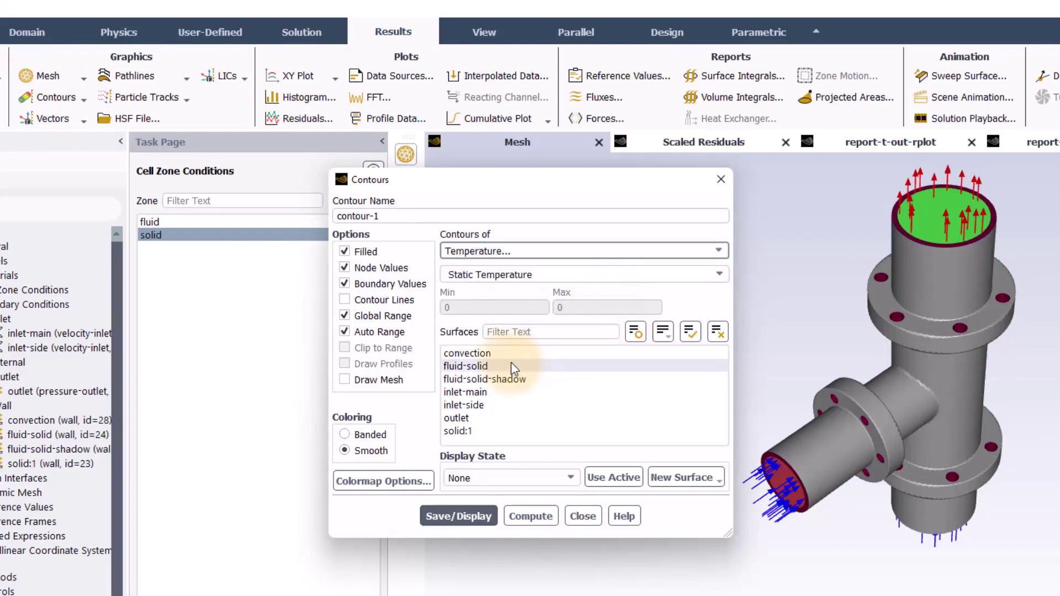
drag(458, 353, 494, 420)
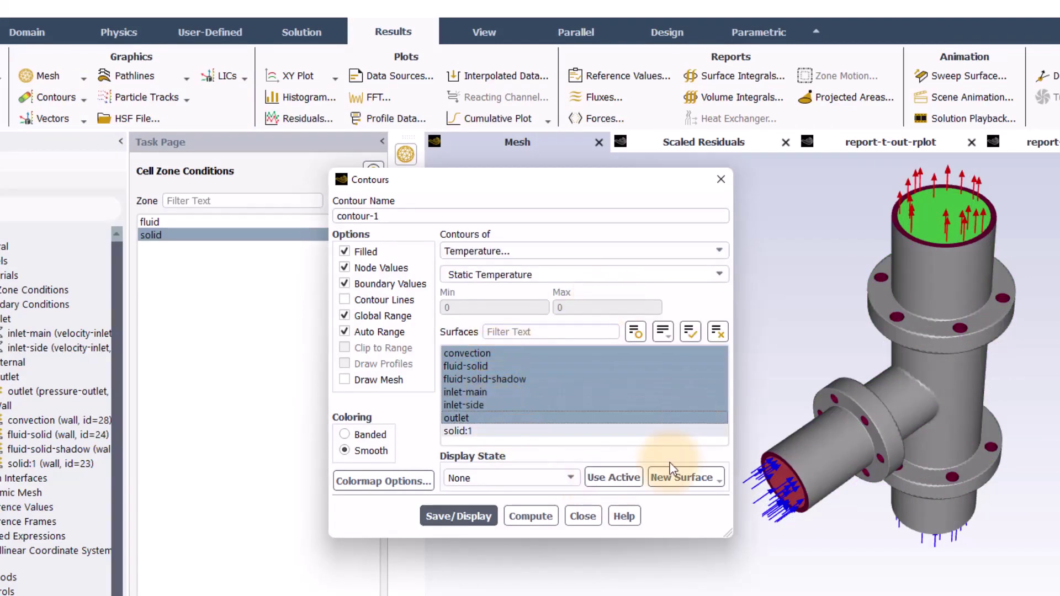
click(475, 519)
click(581, 519)
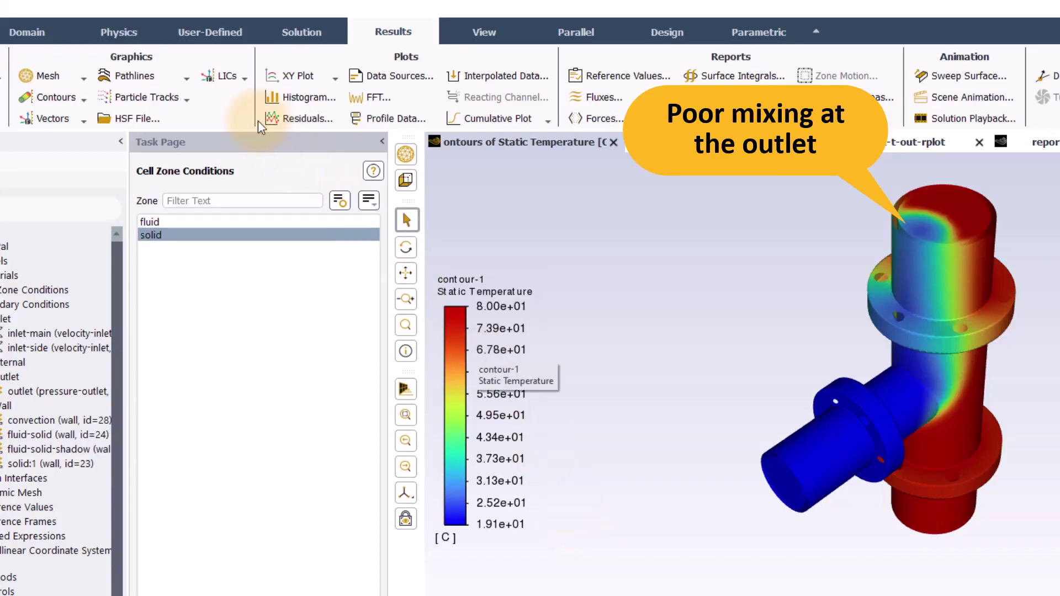
Step: Display pathlines-1 as fine cylinders from both inlets, path skip 6, coloured by temperature
click(154, 80)
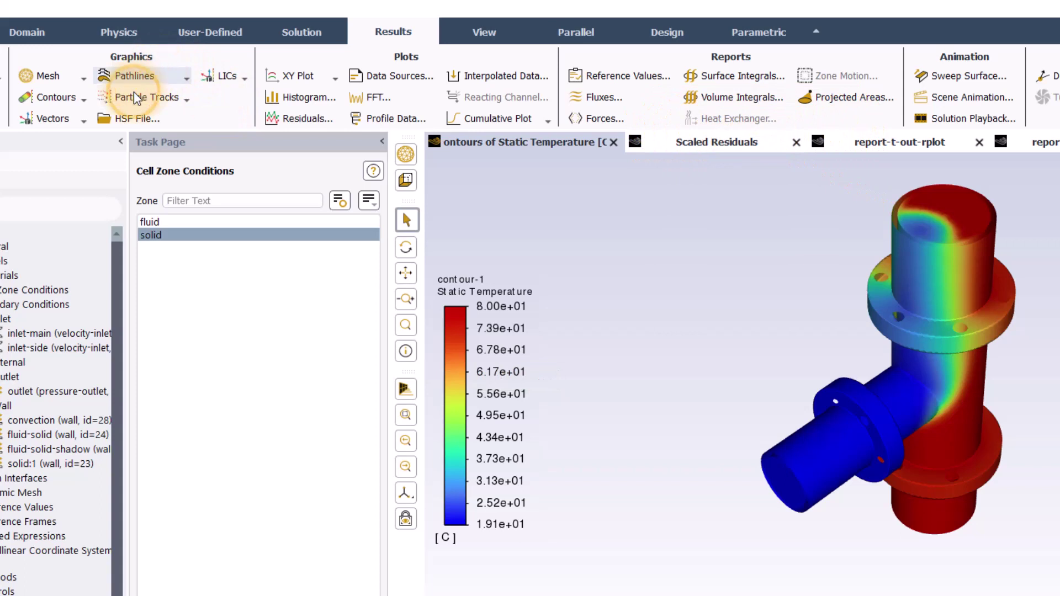
click(134, 92)
click(368, 257)
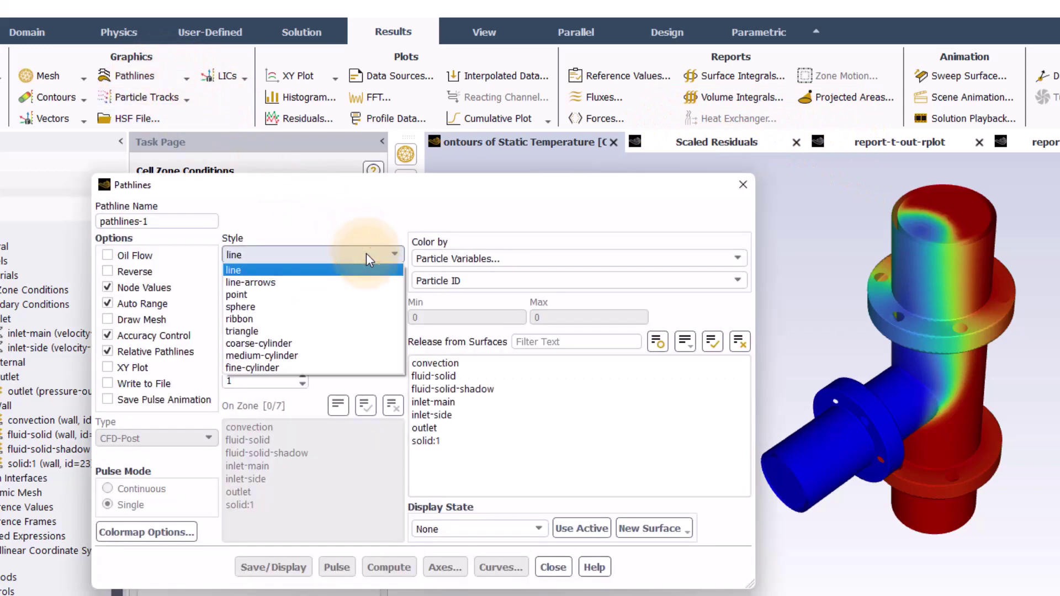
click(331, 367)
click(341, 346)
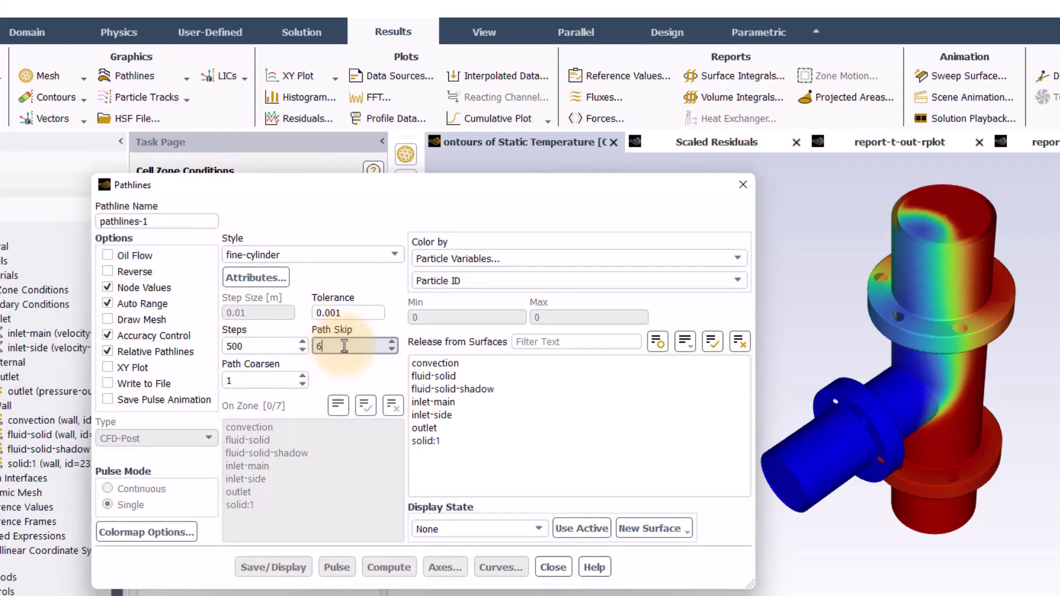
drag(442, 406, 442, 414)
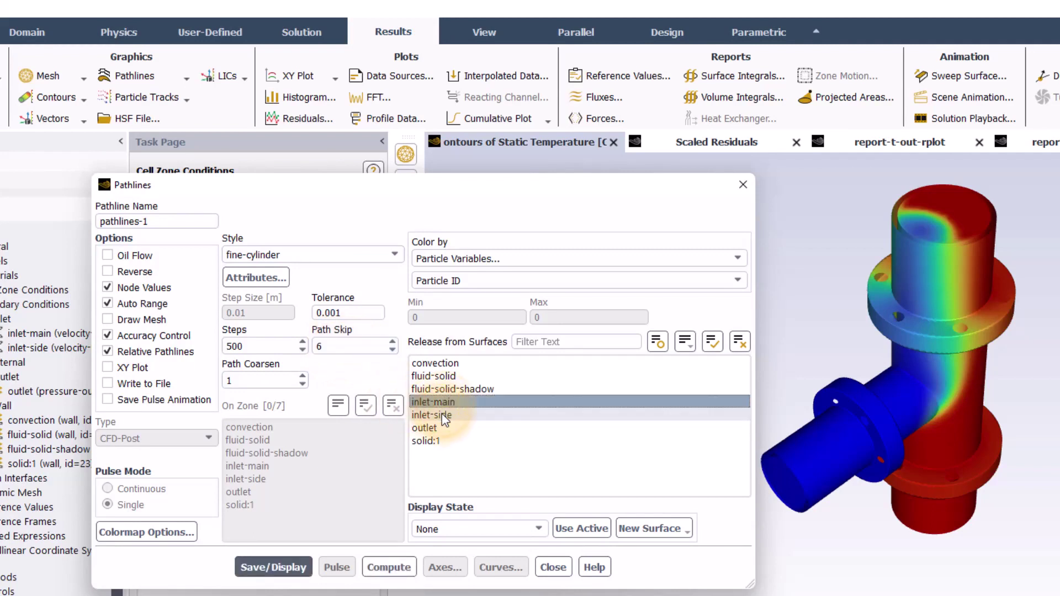
click(727, 257)
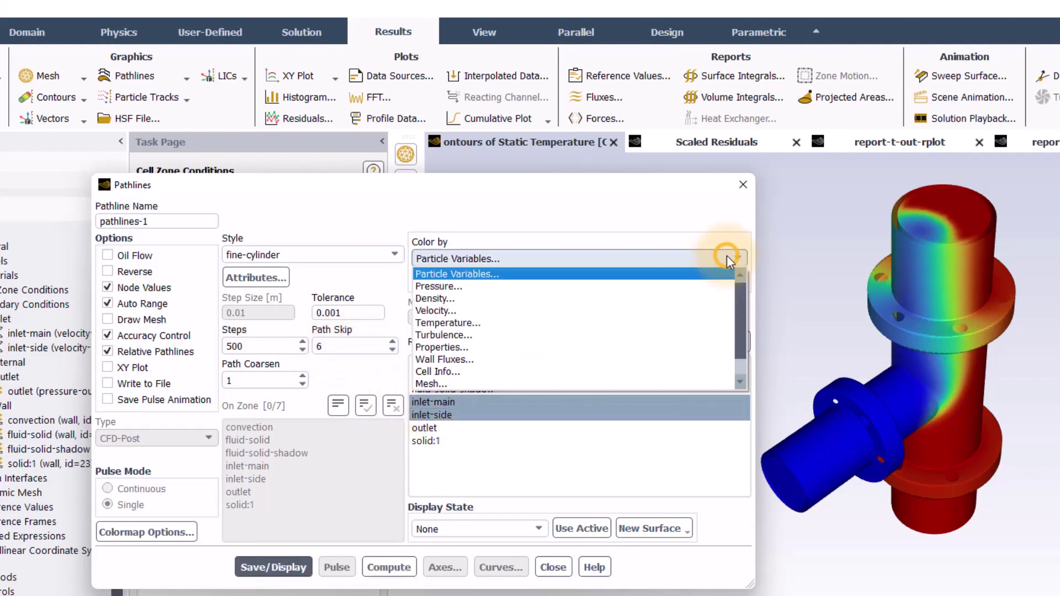
click(708, 327)
click(274, 567)
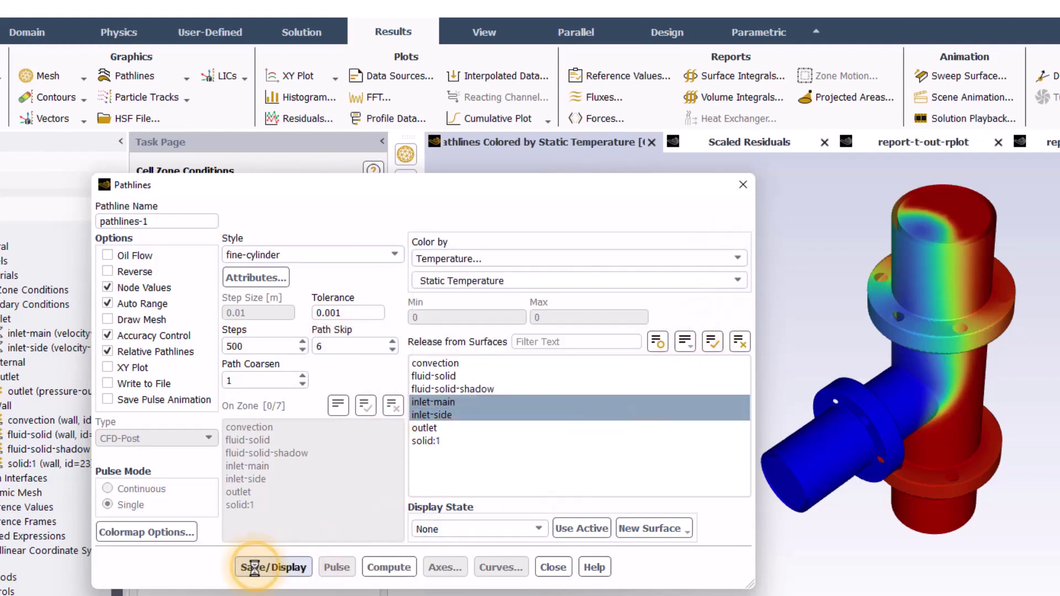
click(553, 567)
click(83, 78)
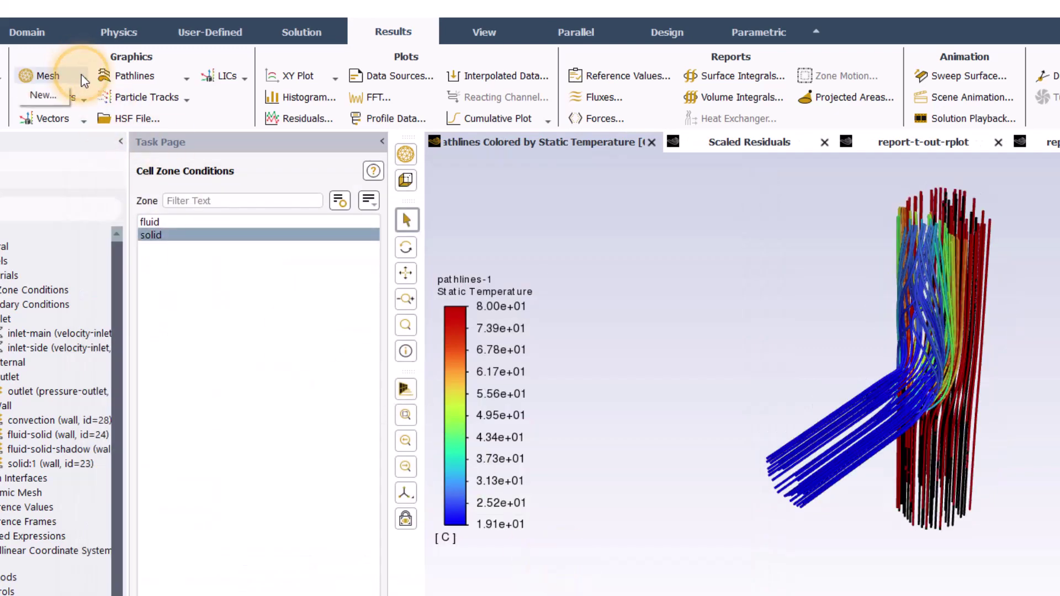
Step: Create mesh-1 showing only the convection and fluid-solid walls
click(50, 95)
click(652, 225)
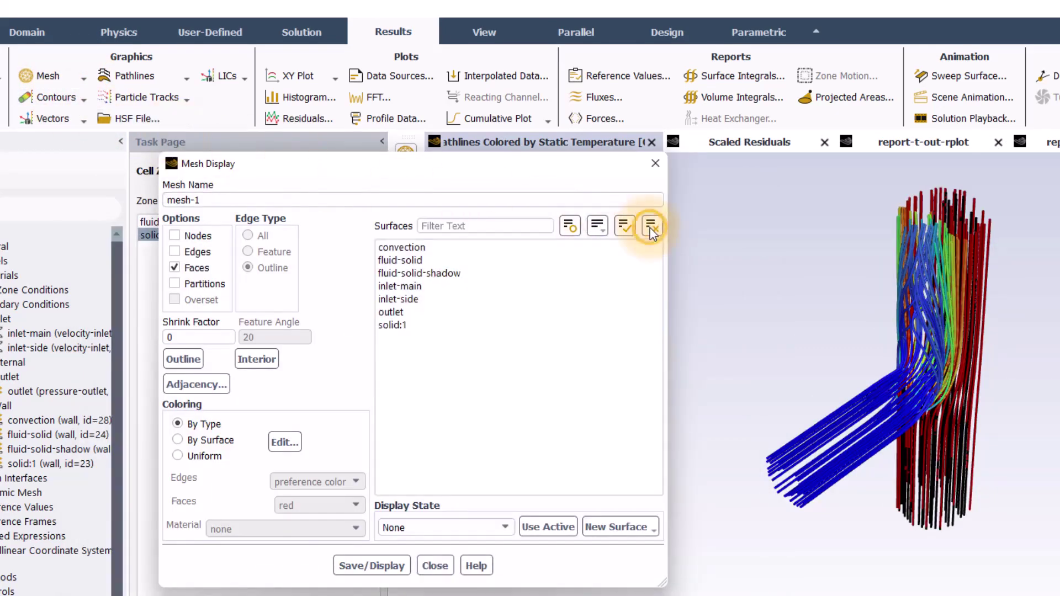
click(448, 249)
click(406, 260)
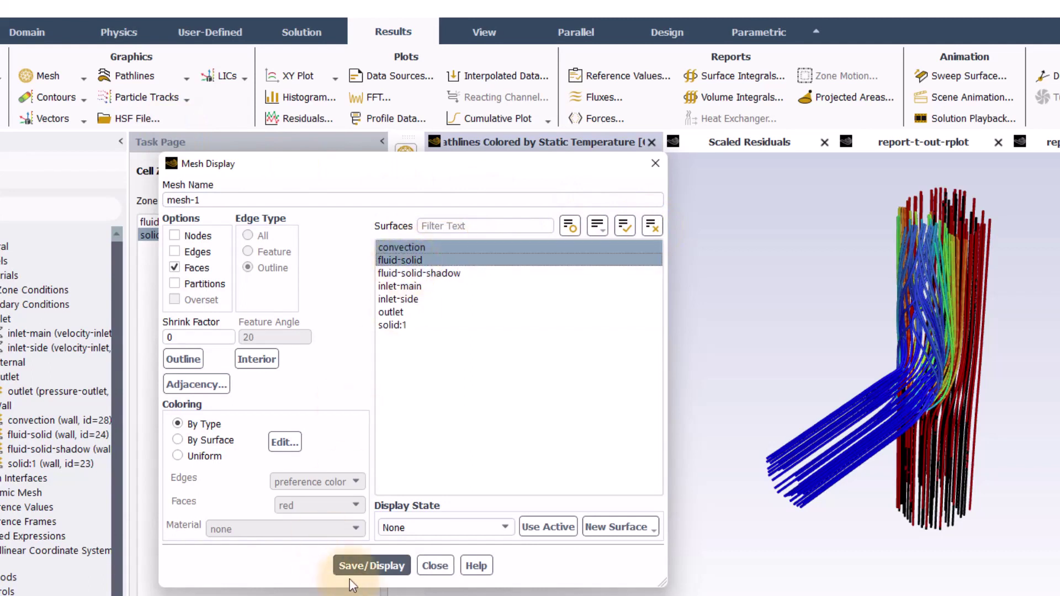
click(363, 566)
click(435, 566)
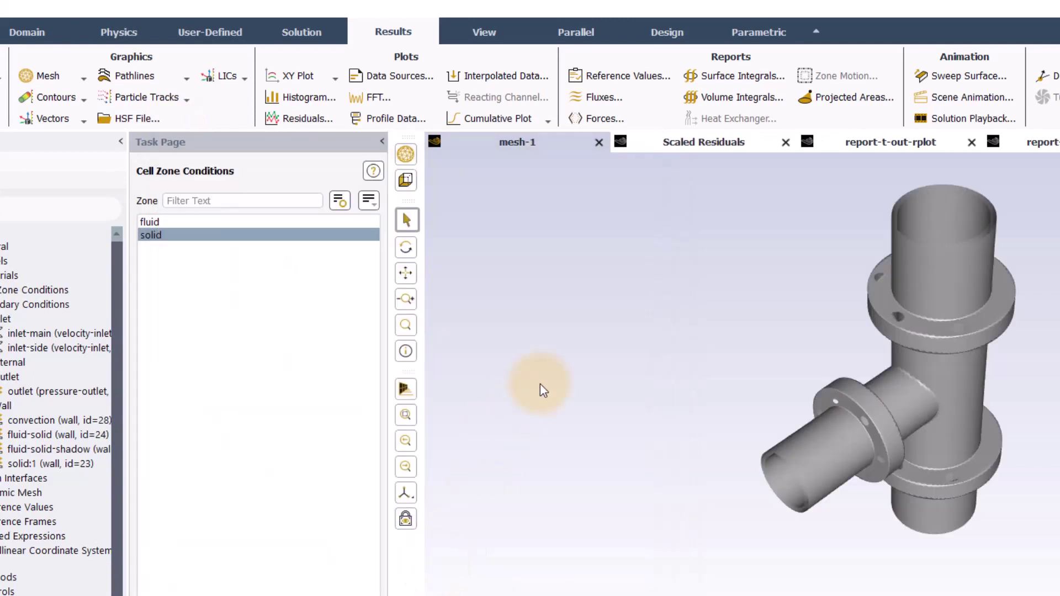
Step: Build scene-1 combining pathlines-1 with mesh-1 at 50 transparency
right_click(559, 366)
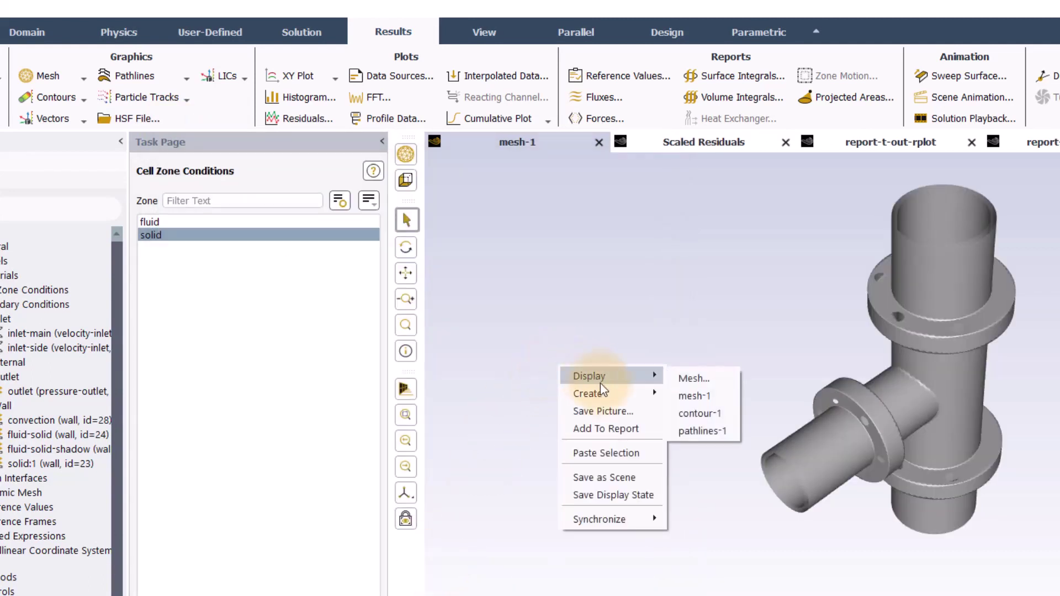
mouse_move(587, 393)
click(701, 533)
drag(298, 375, 641, 232)
click(486, 337)
click(486, 362)
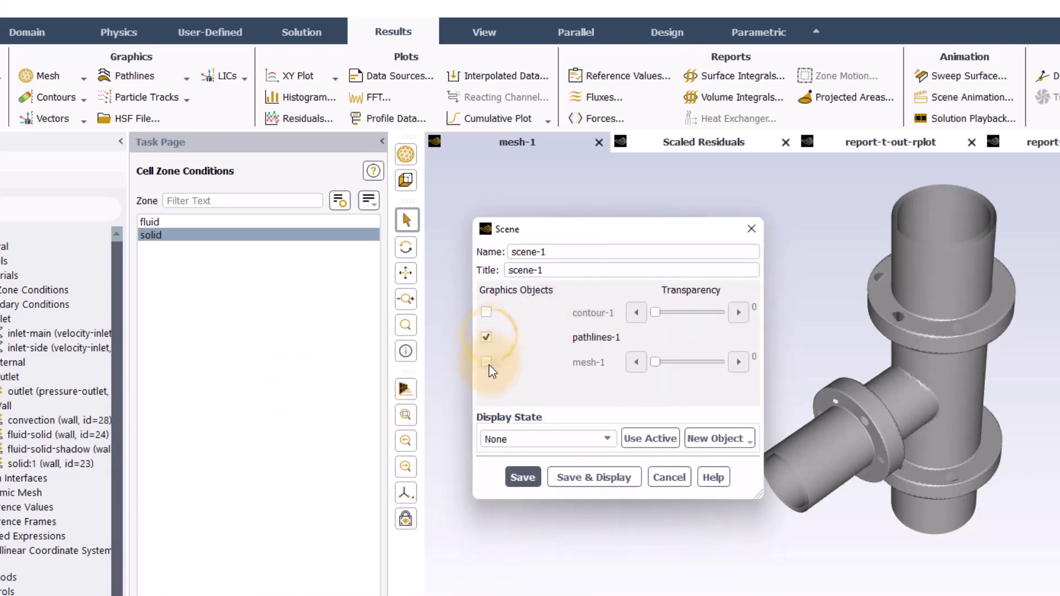
click(692, 363)
click(592, 477)
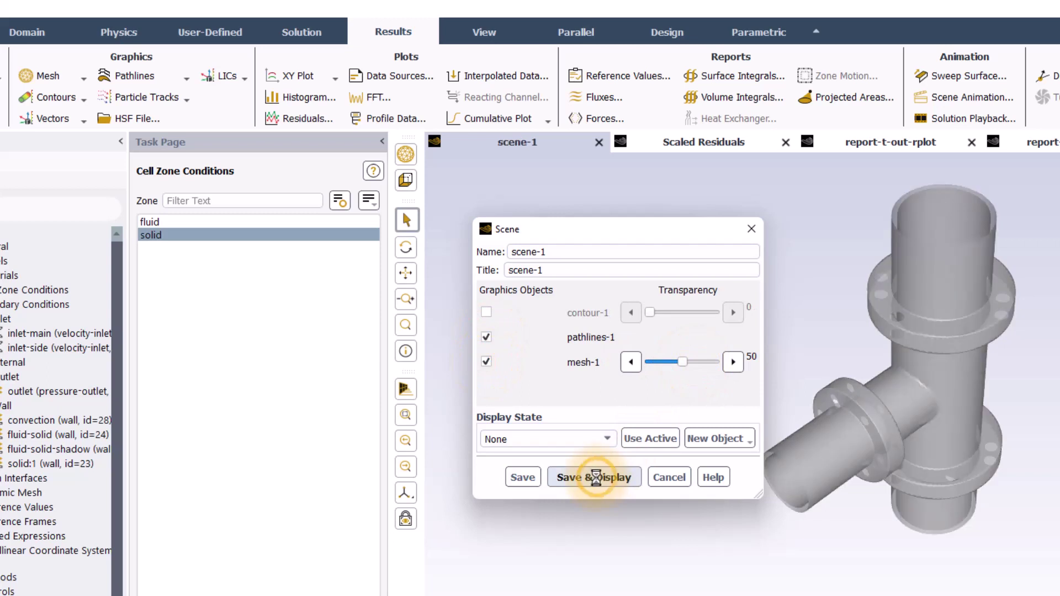
click(500, 478)
click(752, 229)
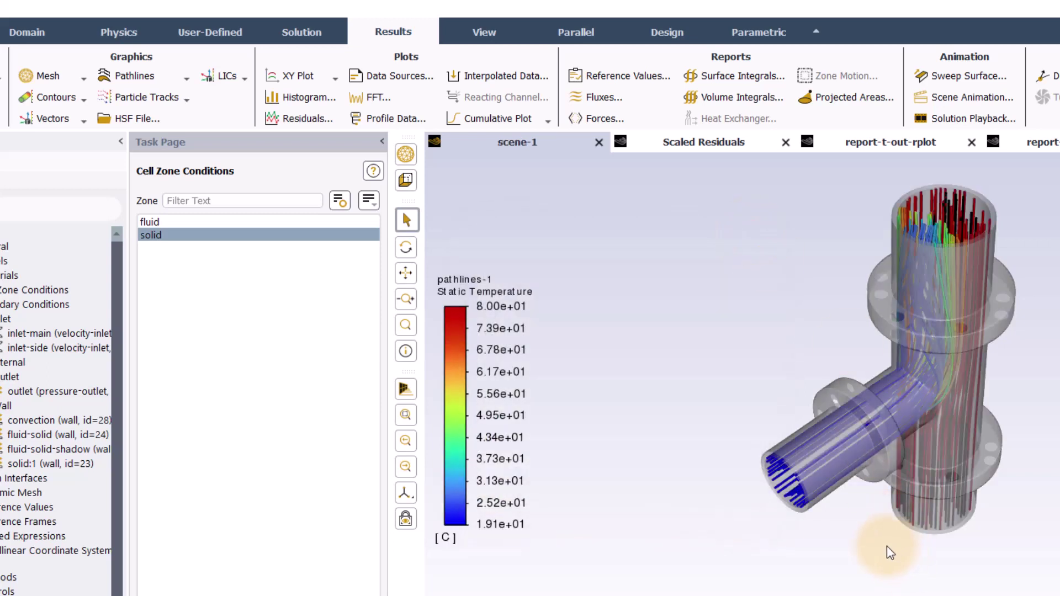
mouse_move(892, 539)
mouse_down()
mouse_move(911, 530)
mouse_move(913, 552)
mouse_move(889, 573)
mouse_move(803, 485)
mouse_move(813, 456)
mouse_move(1022, 475)
mouse_up()
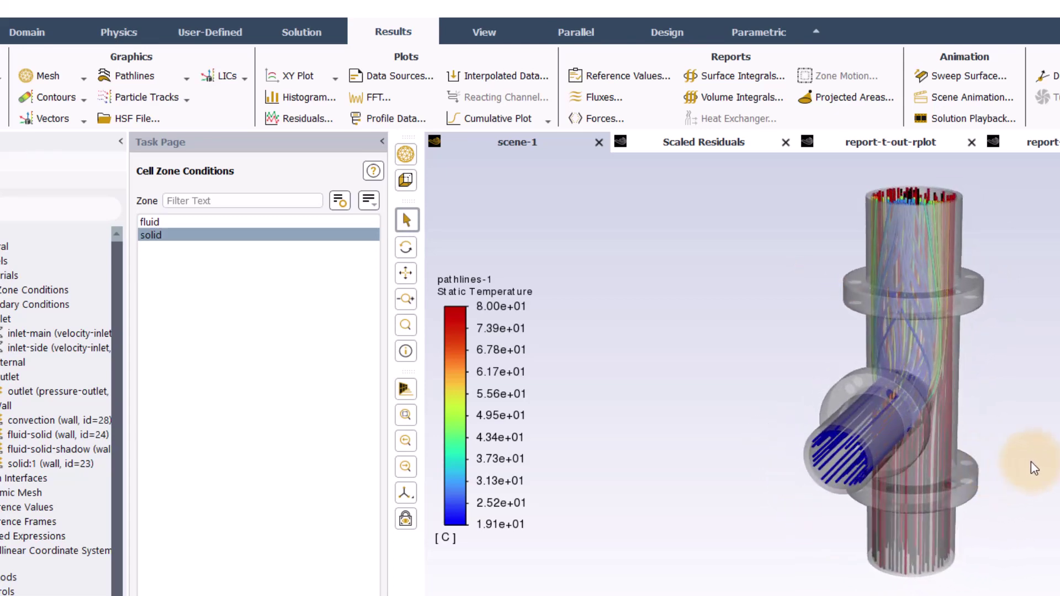